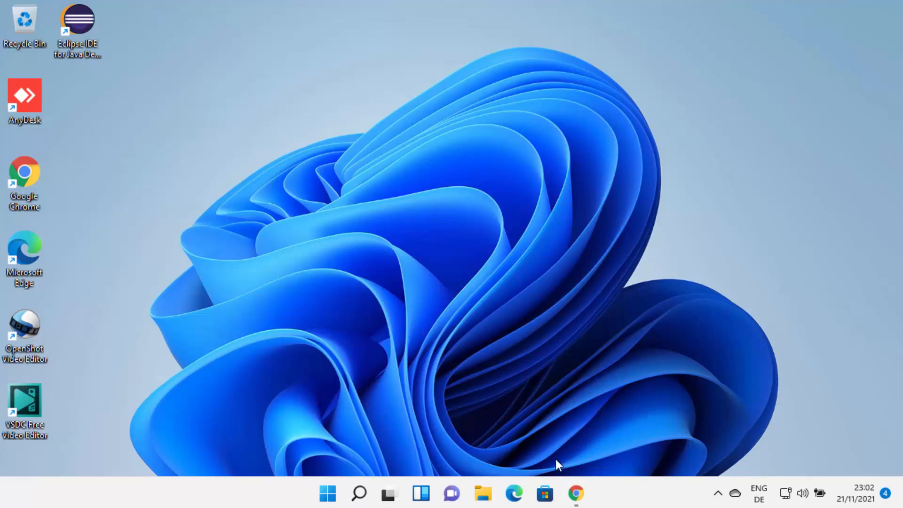
# Switch to Chrome and open the Apache NetBeans Releases page from the Google results for "netbeans download"
pyautogui.click(576, 493)
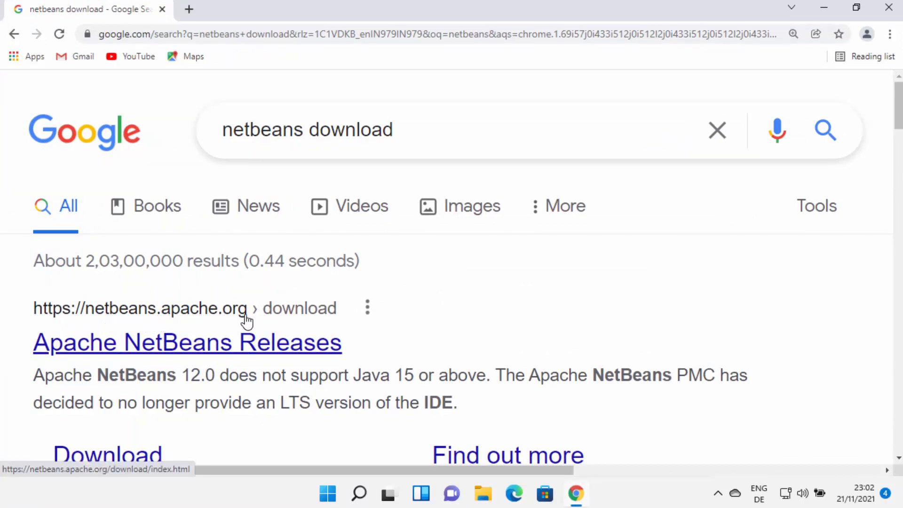
pyautogui.click(265, 349)
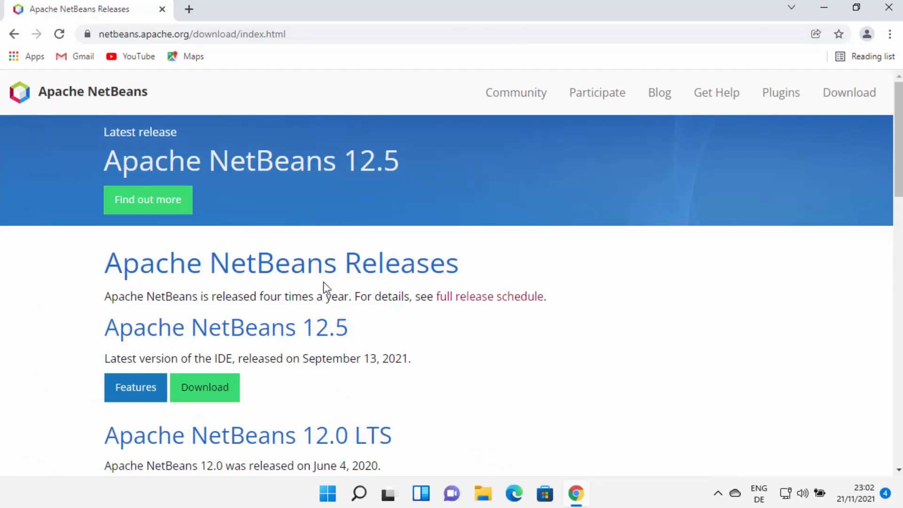
# Examine the available releases on the page, comparing the Apache NetBeans 12.5 and 12.0 LTS entries
pyautogui.scroll(-3, 324, 288)
pyautogui.scroll(-6, 324, 288)
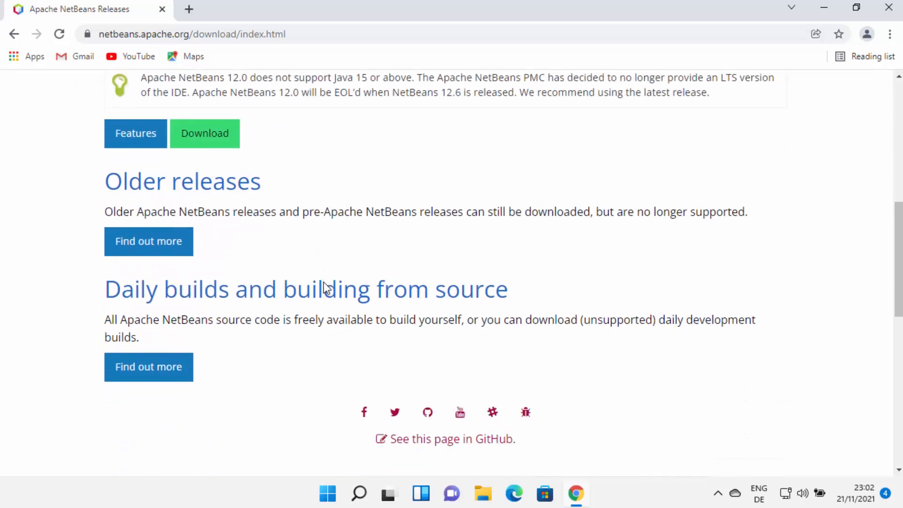
pyautogui.scroll(7, 324, 284)
pyautogui.scroll(4, 325, 282)
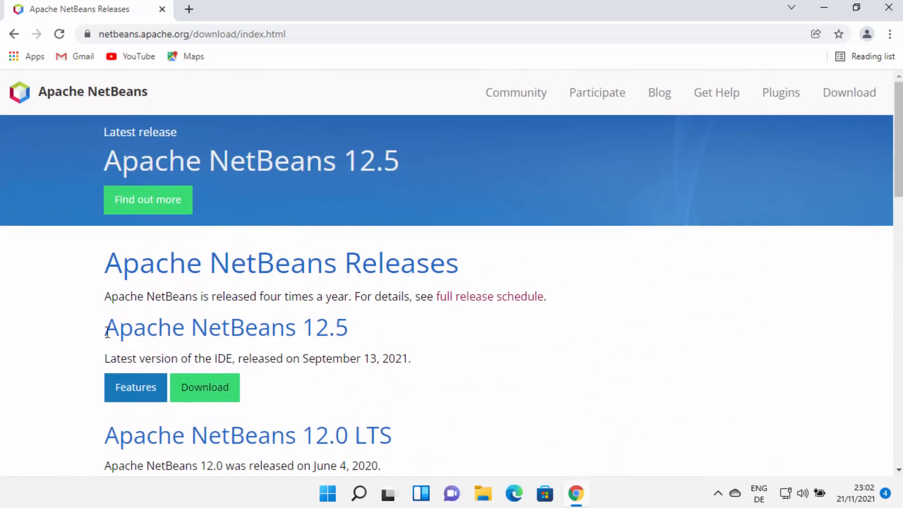
pyautogui.moveTo(96, 331); pyautogui.dragTo(347, 335)
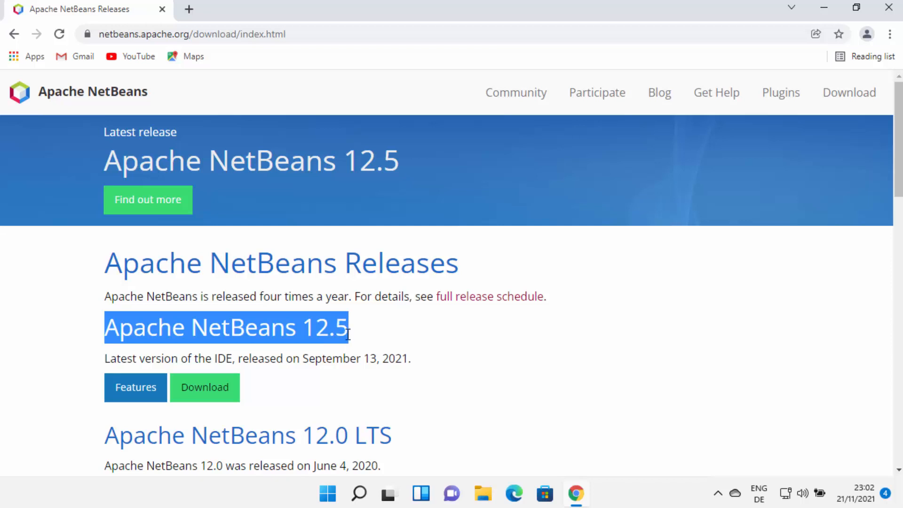
pyautogui.scroll(-2, 346, 325)
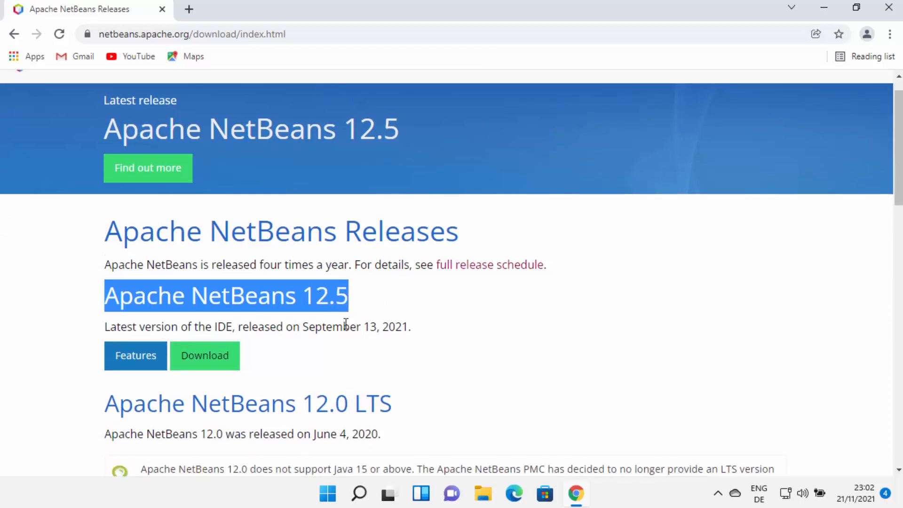
pyautogui.click(336, 332)
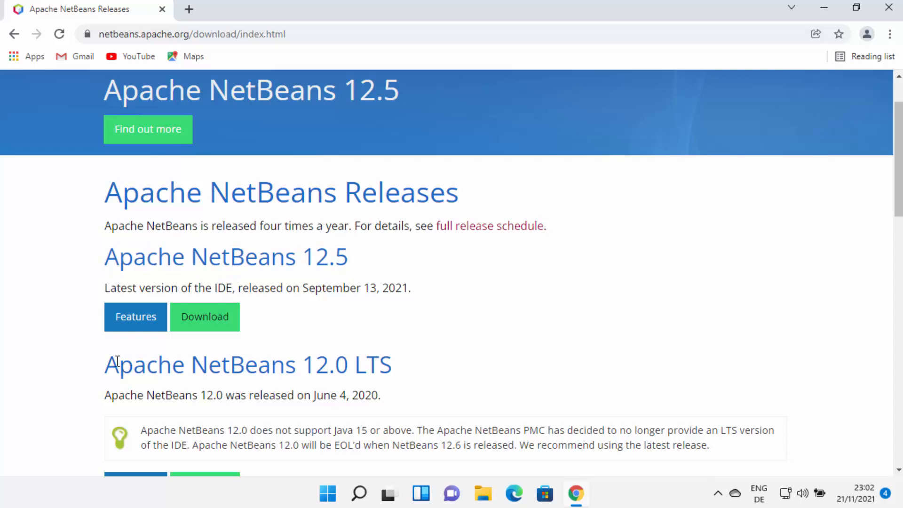
pyautogui.moveTo(117, 361); pyautogui.dragTo(391, 366)
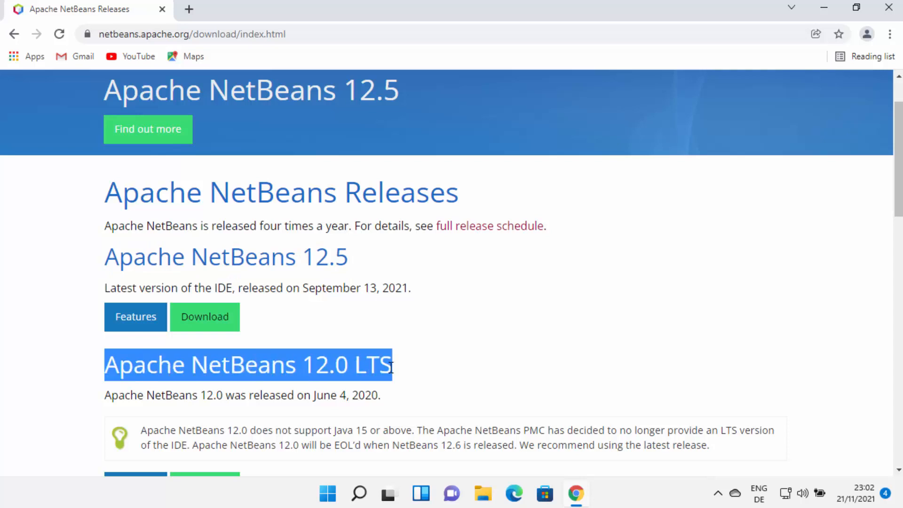
pyautogui.doubleClick(381, 367)
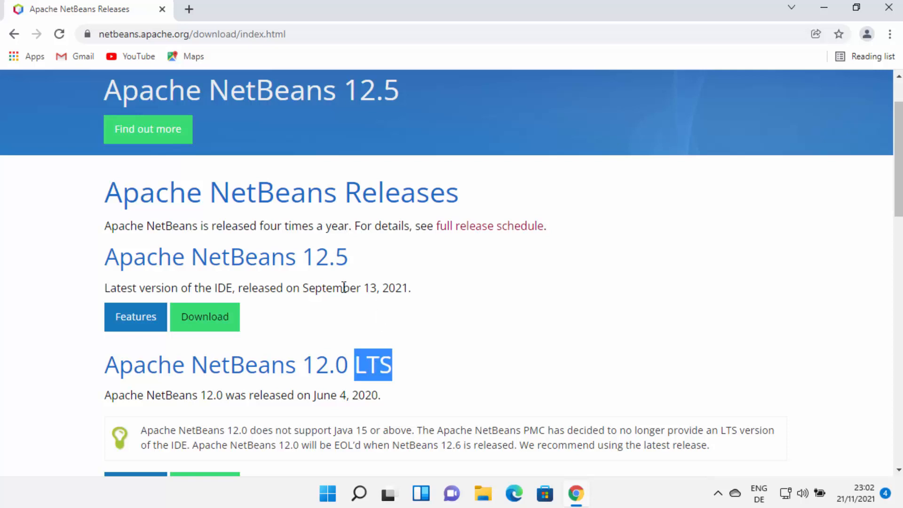
pyautogui.moveTo(133, 260); pyautogui.dragTo(349, 261)
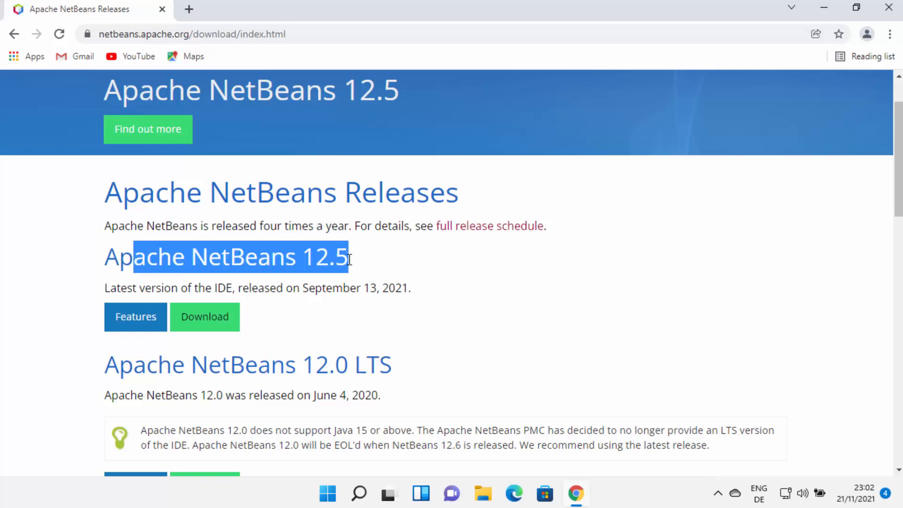
pyautogui.click(383, 311)
pyautogui.scroll(-1, 382, 311)
pyautogui.scroll(-1, 363, 308)
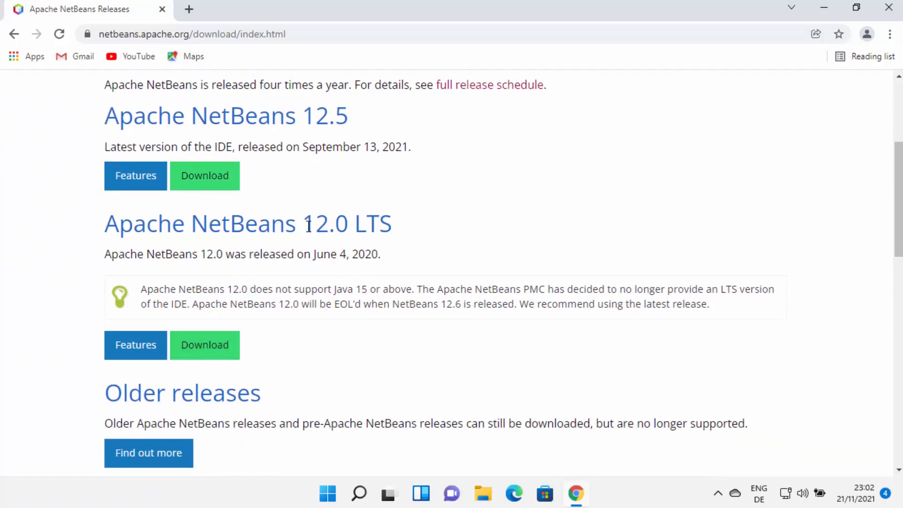
pyautogui.moveTo(307, 226); pyautogui.dragTo(379, 226)
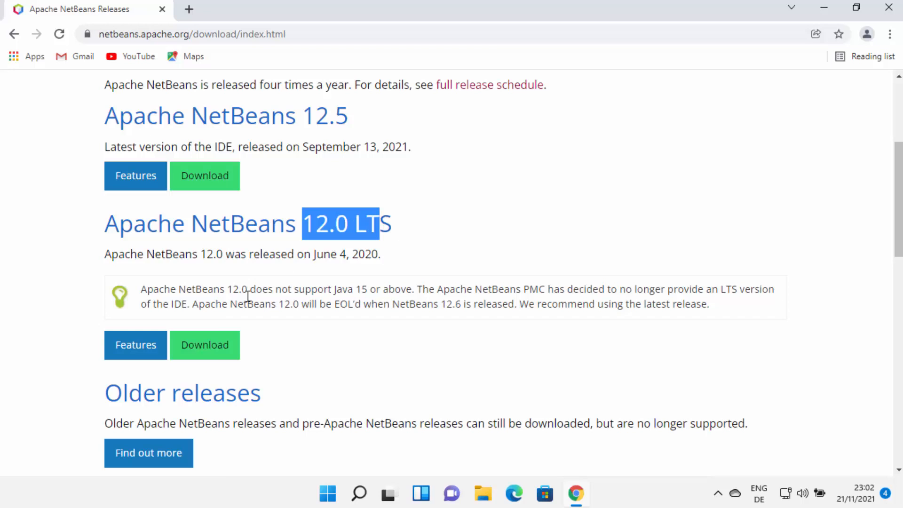
# Download the Apache NetBeans 12.0 LTS Windows installer, Apache-NetBeans-12.0-bin-windows-x64.exe, from the HTTP mirror
pyautogui.click(210, 355)
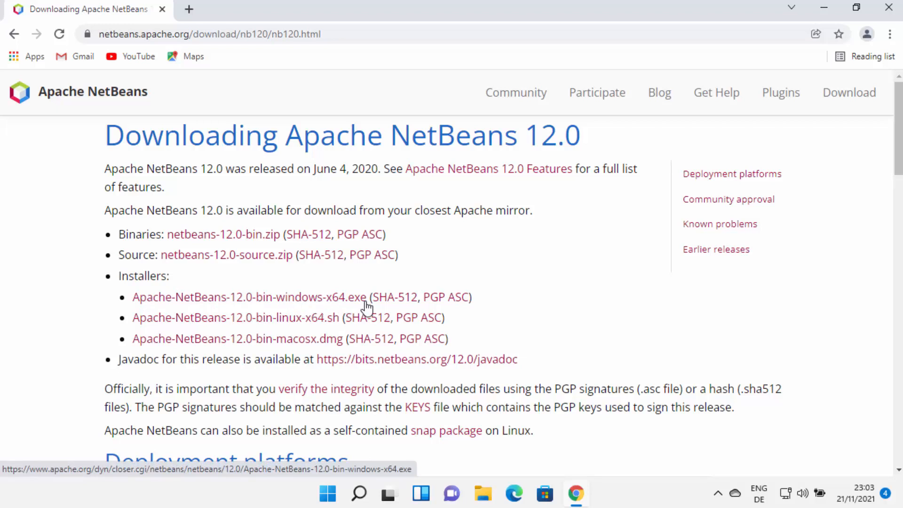
pyautogui.click(302, 303)
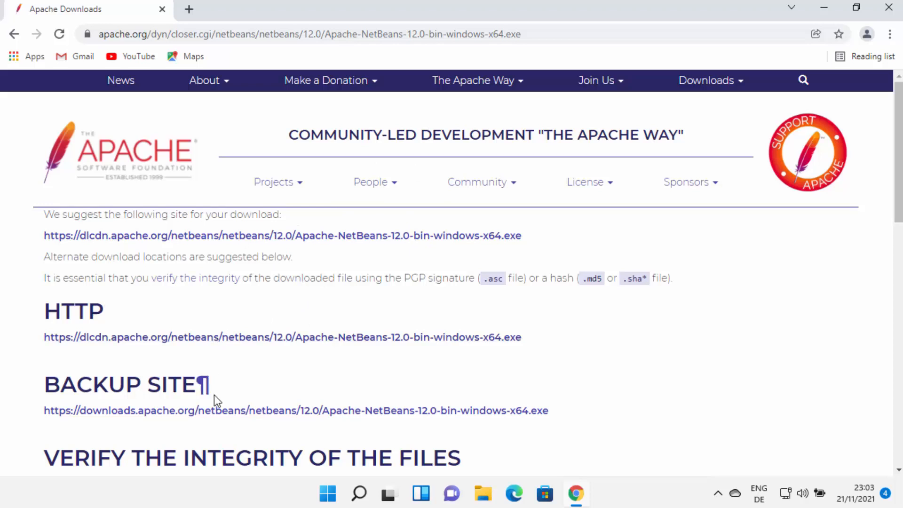
pyautogui.click(250, 344)
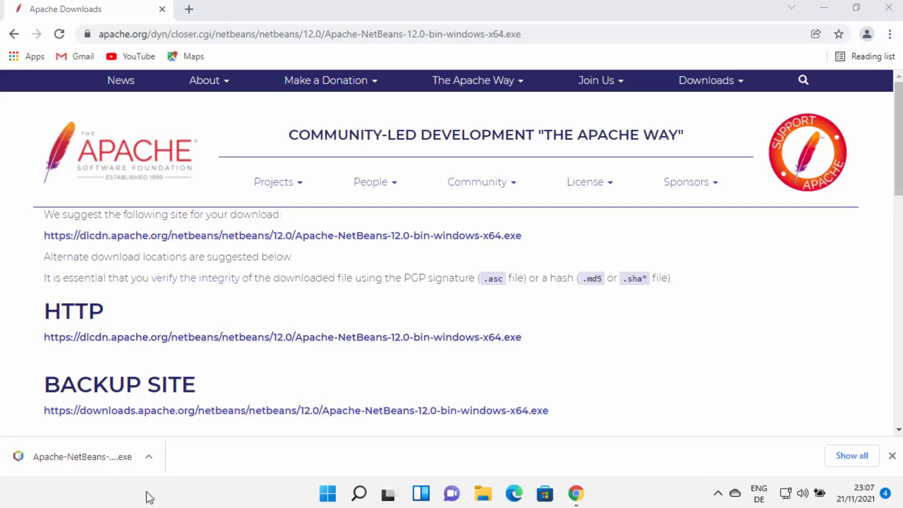
# Run the downloaded NetBeans installer, minimize the browser window, and allow the installer to make changes to the device
pyautogui.click(101, 456)
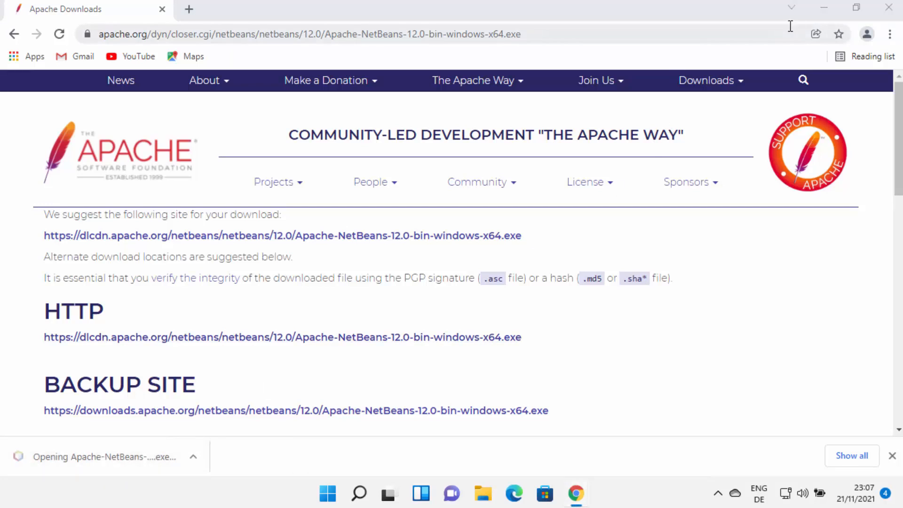
pyautogui.click(819, 8)
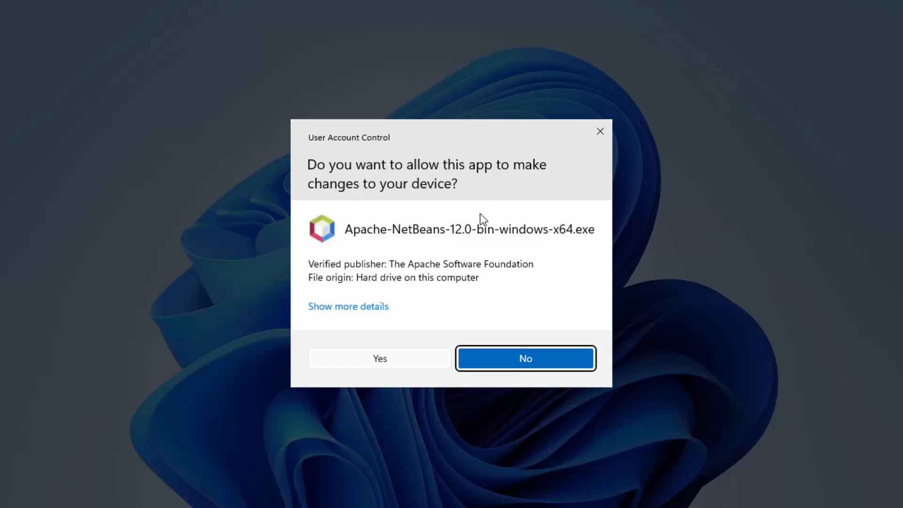
pyautogui.click(387, 358)
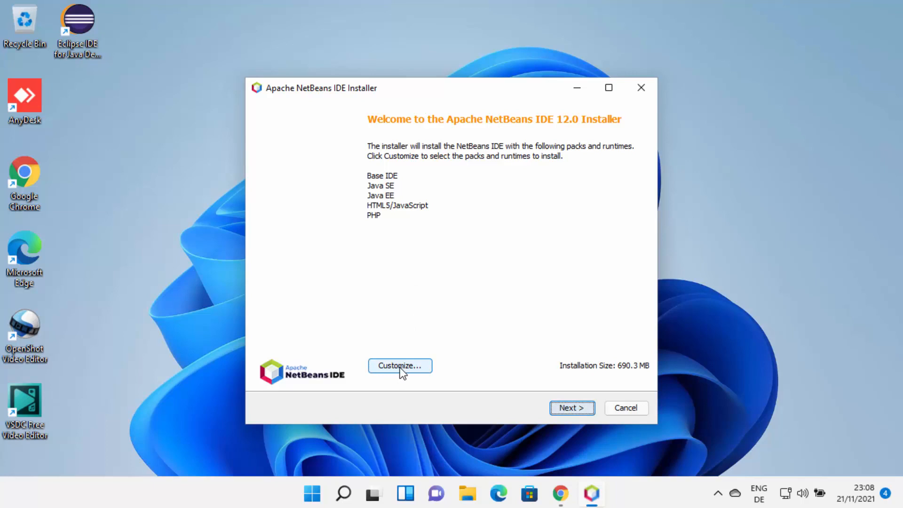
# Keep the default packs and runtimes in the NetBeans installer and accept the license agreement terms
pyautogui.click(572, 407)
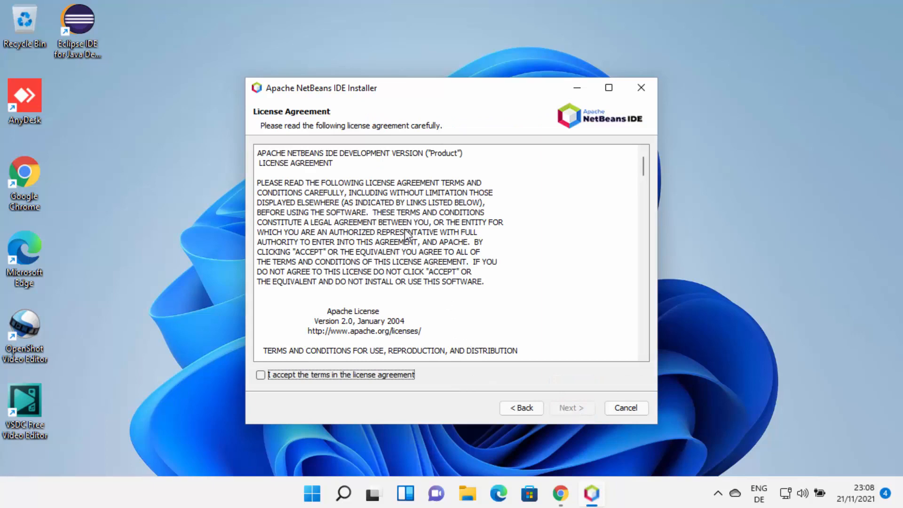
pyautogui.scroll(-20, 383, 239)
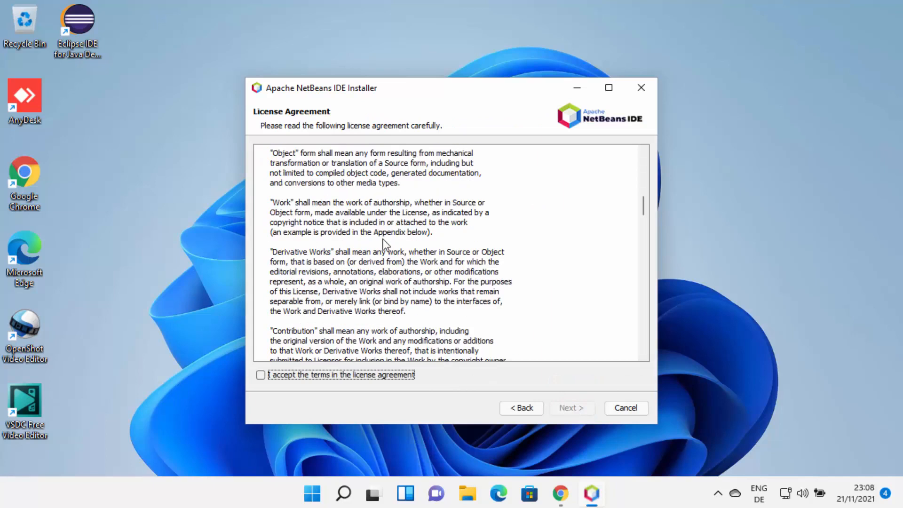
pyautogui.scroll(-15, 383, 239)
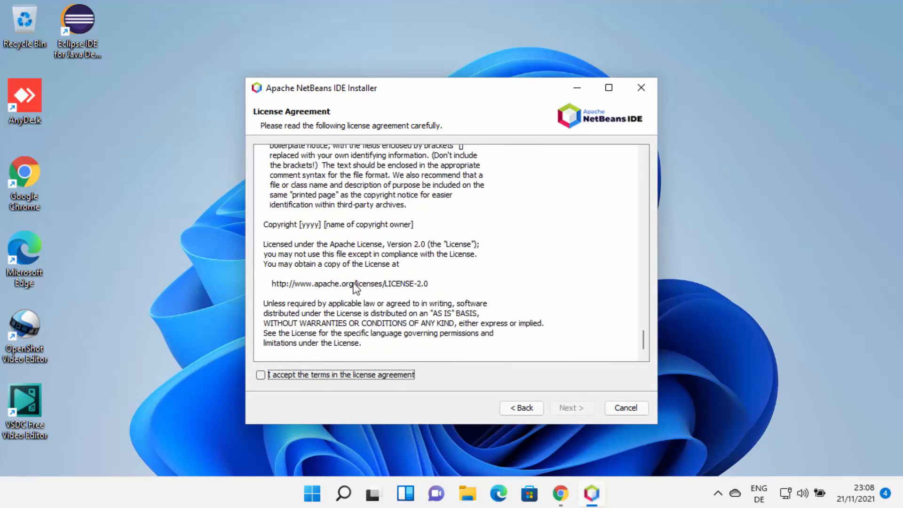
pyautogui.click(259, 376)
pyautogui.click(554, 410)
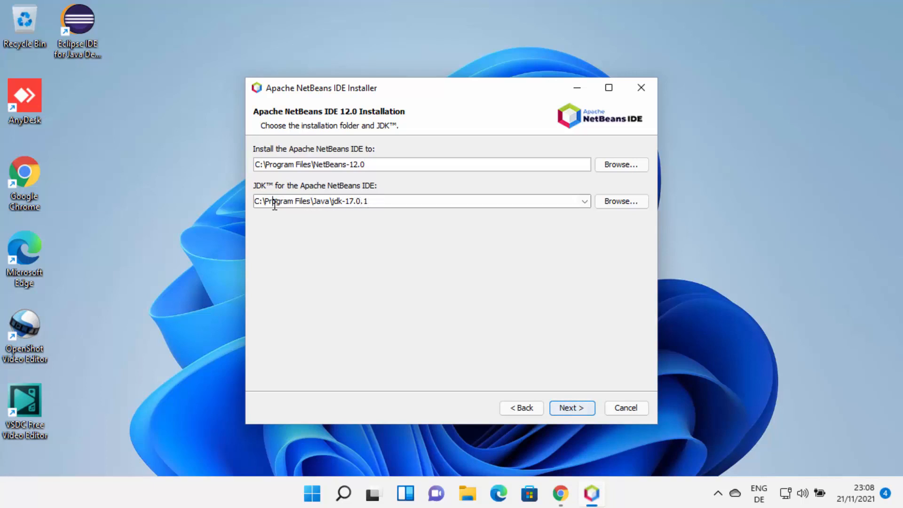
# Install NetBeans in C:\Program Files\NetBeans-12.0 with the JDK at C:\Program Files\Java\jdk-17.0.1, keeping Check for Updates on, and finish the setup
pyautogui.click(385, 202)
pyautogui.doubleClick(386, 202)
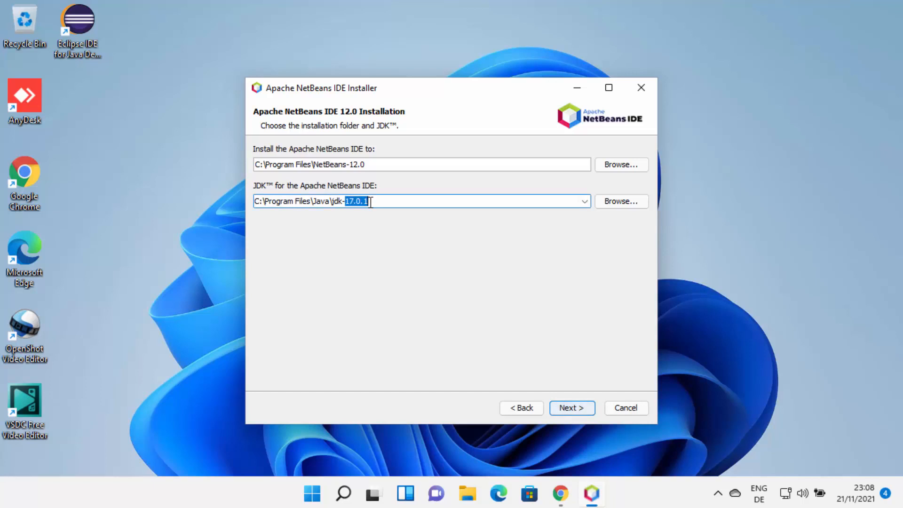
pyautogui.click(583, 201)
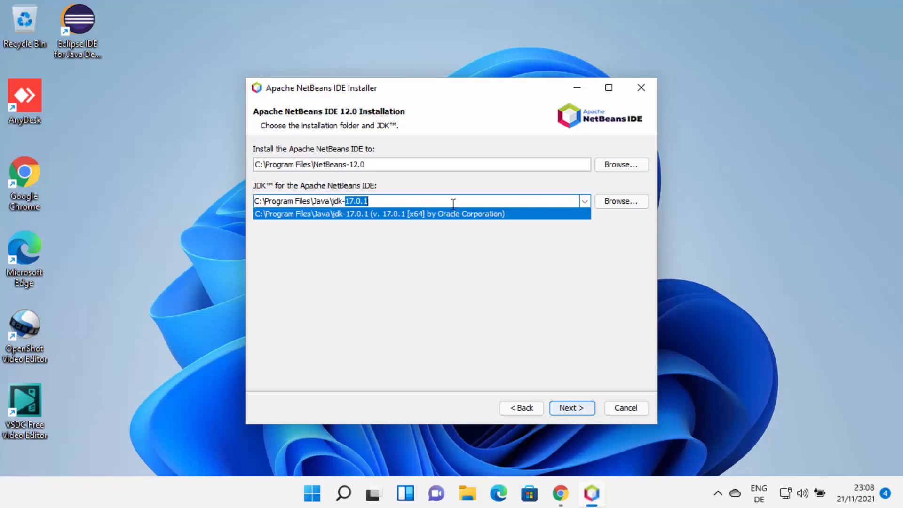
pyautogui.click(369, 202)
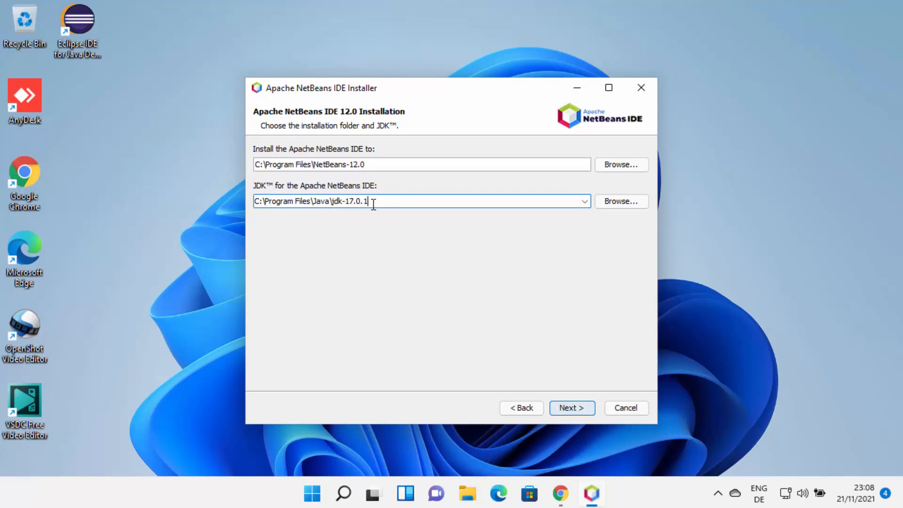
pyautogui.moveTo(369, 202); pyautogui.dragTo(252, 201)
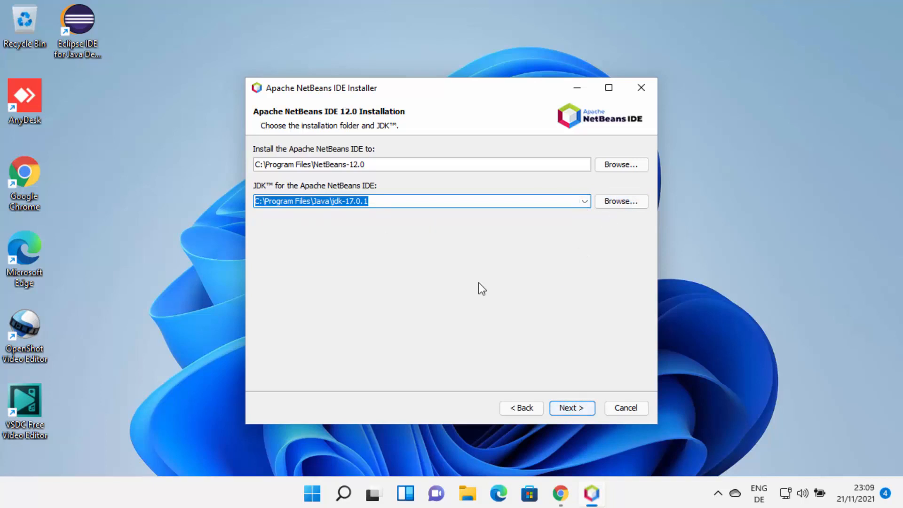
pyautogui.click(571, 409)
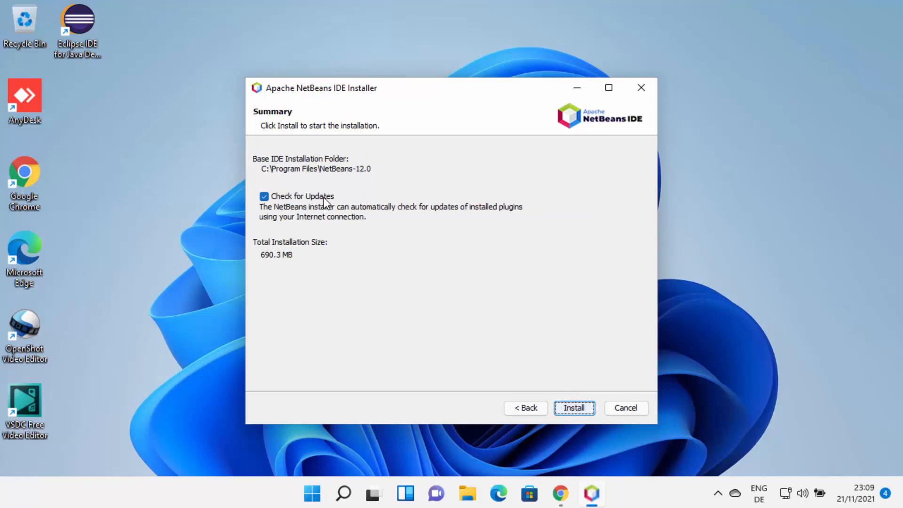
pyautogui.click(571, 408)
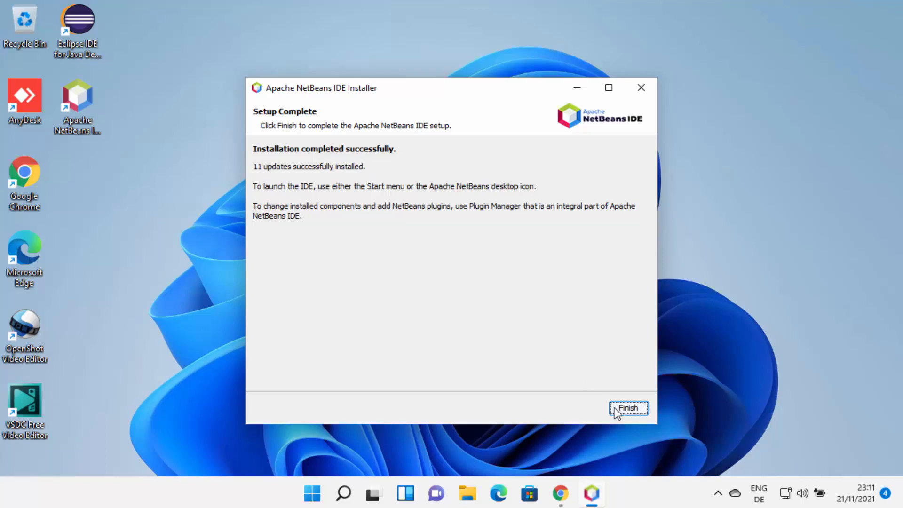
pyautogui.click(628, 408)
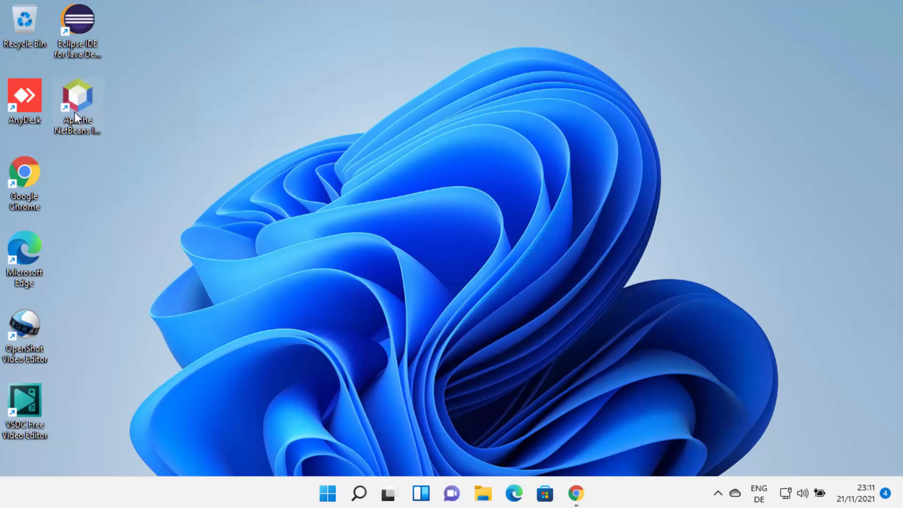
# Launch Apache NetBeans IDE from its desktop shortcut and maximize its window
pyautogui.click(84, 101)
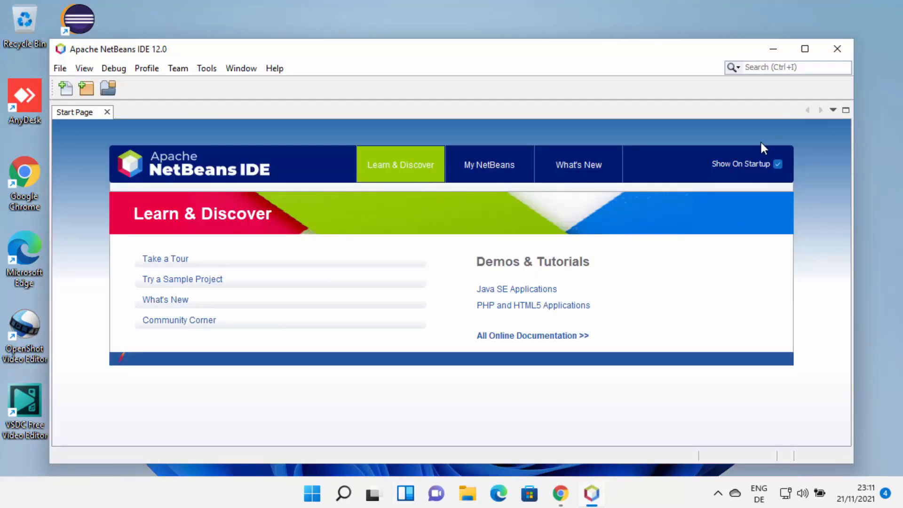
pyautogui.click(805, 49)
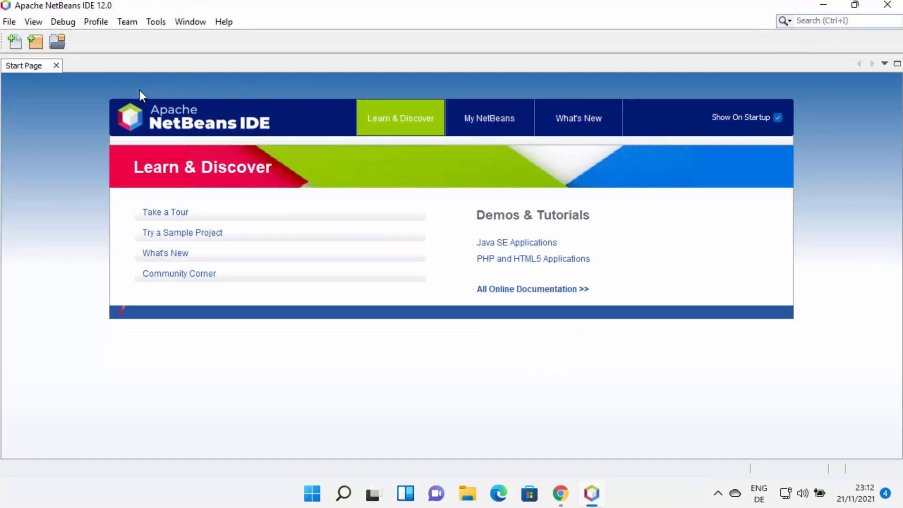
# Start a new project of type Java Application in the Java with Maven category and continue to the feature activation page
pyautogui.click(10, 21)
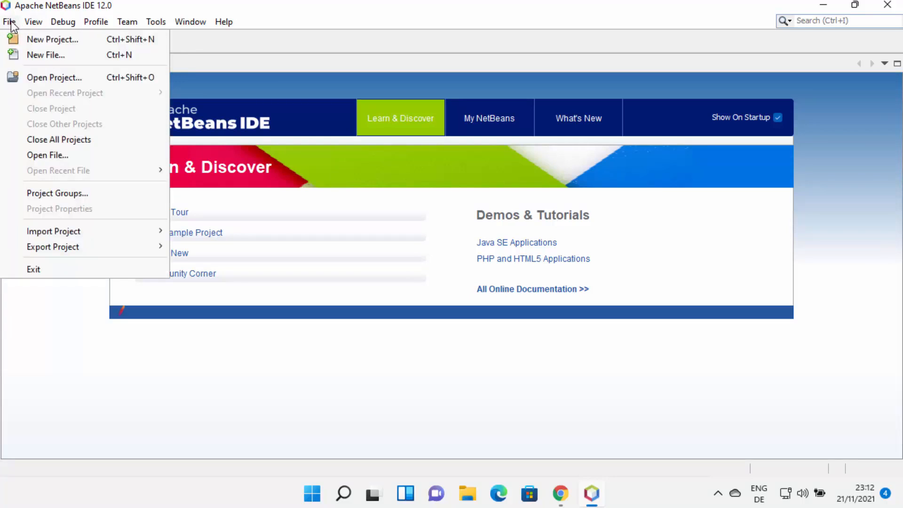
pyautogui.click(37, 42)
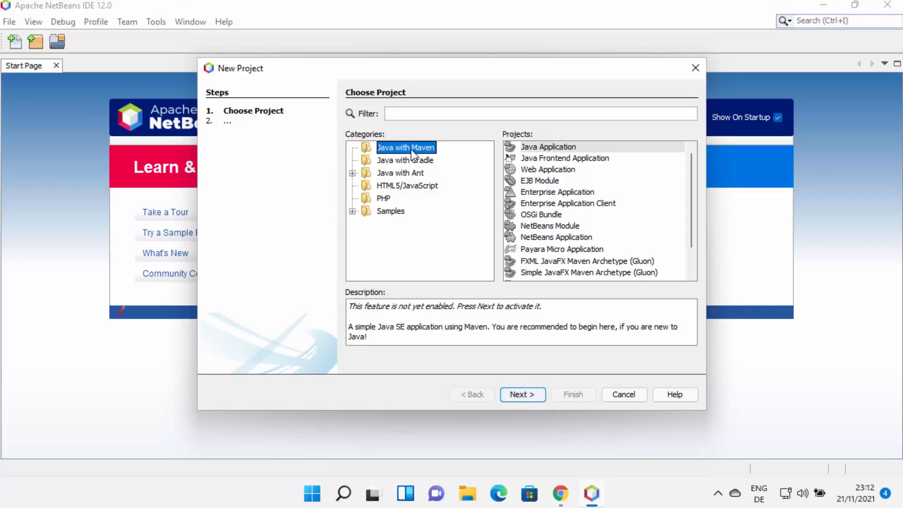
pyautogui.click(546, 146)
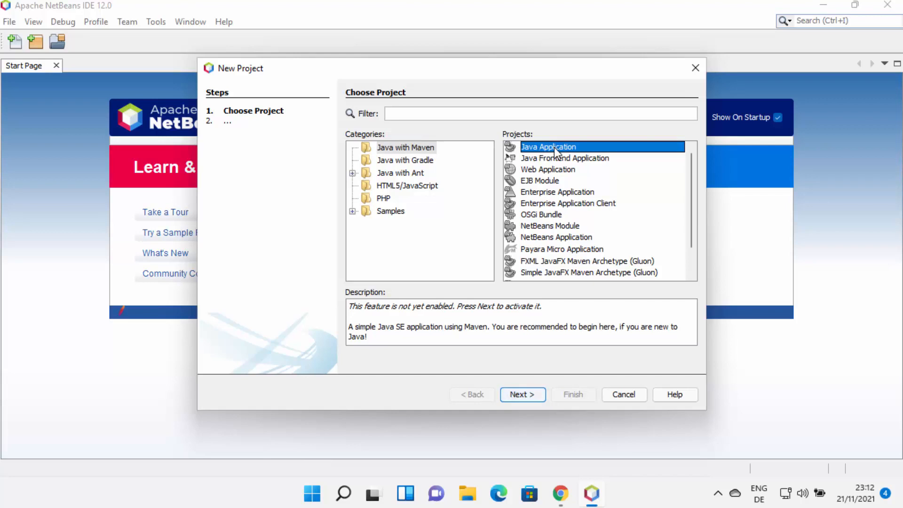
pyautogui.click(523, 393)
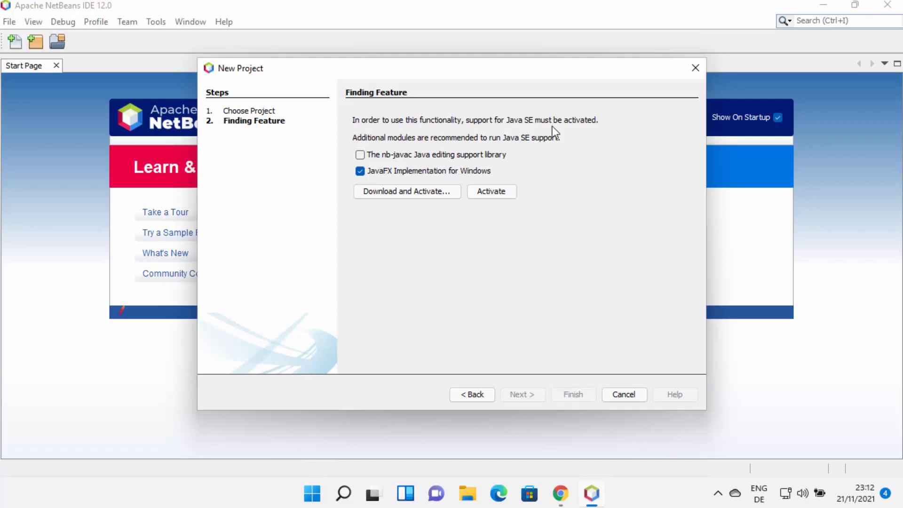
# Activate Java SE support by installing the nb-javac Java editing support library and JavaFX Implementation for Windows plugins, accepting their license agreements
pyautogui.click(360, 155)
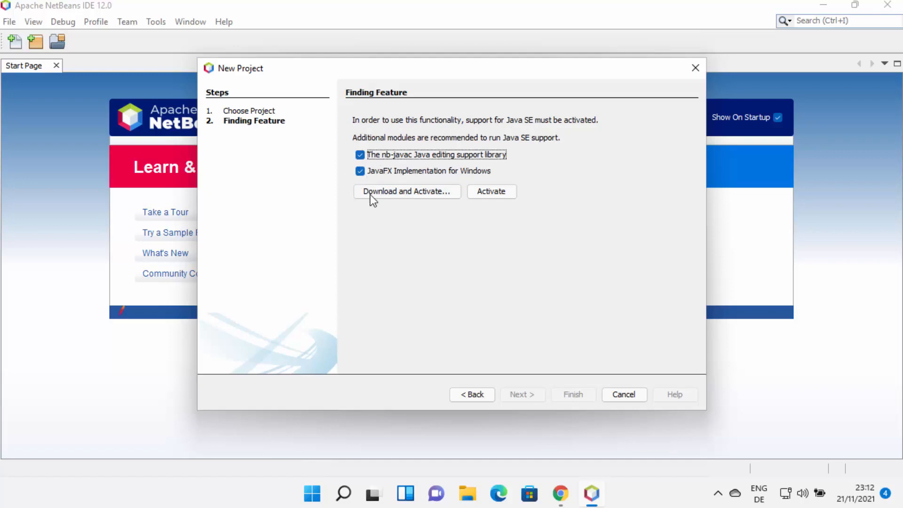
pyautogui.click(424, 191)
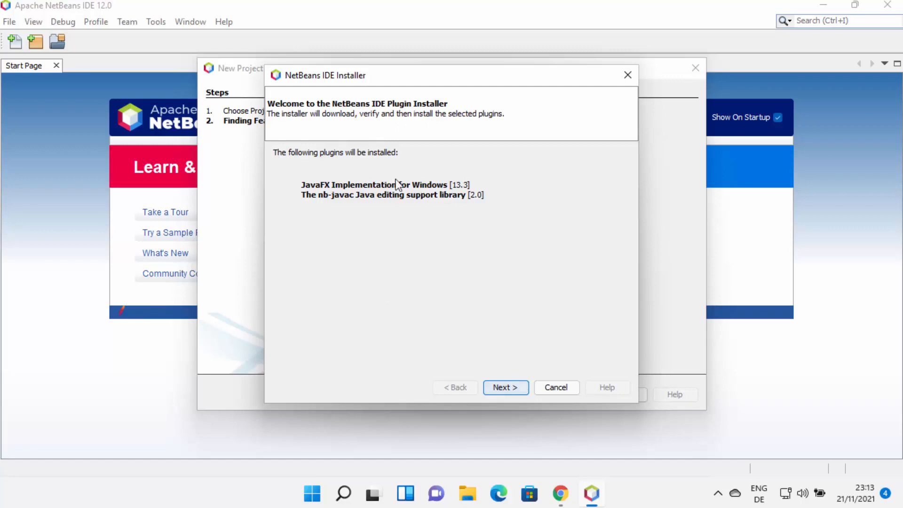
pyautogui.click(499, 388)
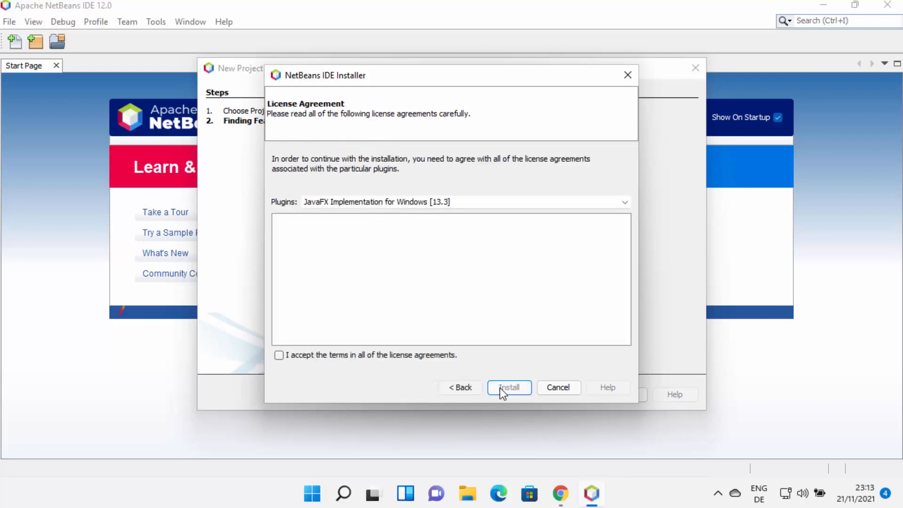
pyautogui.click(280, 354)
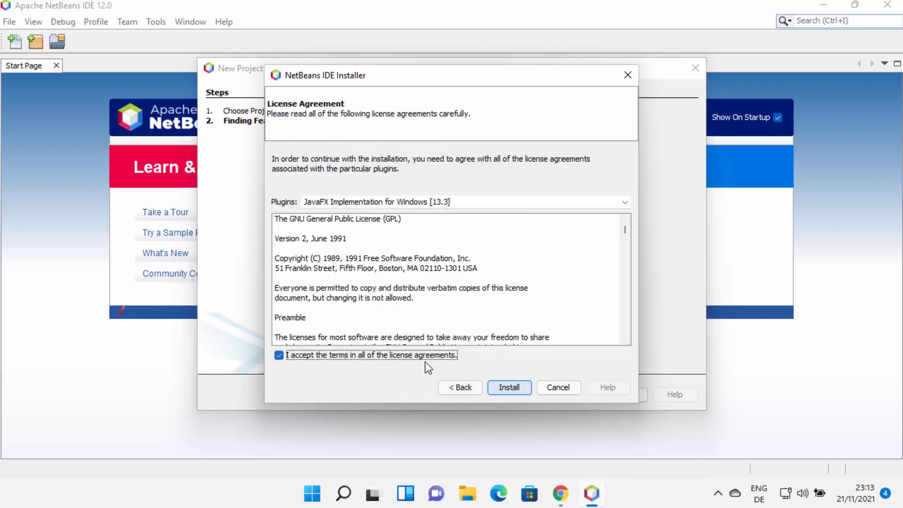
pyautogui.click(510, 388)
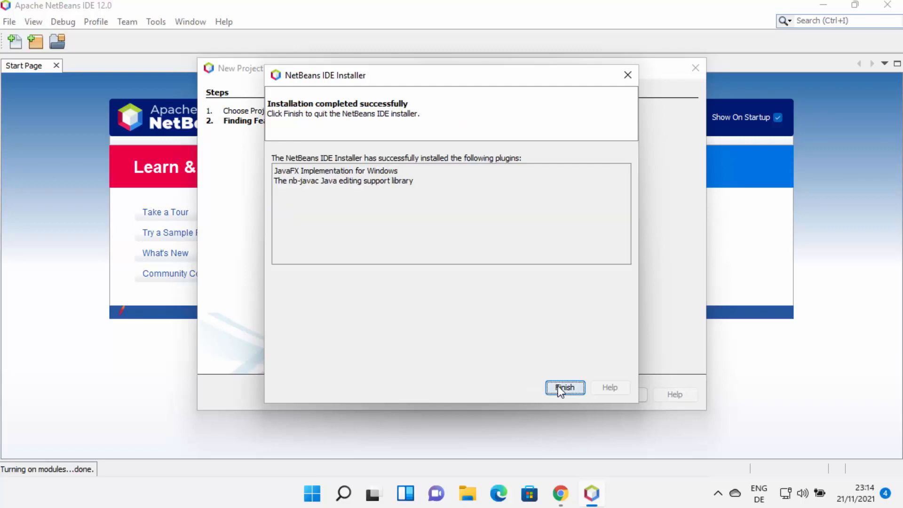
pyautogui.click(560, 389)
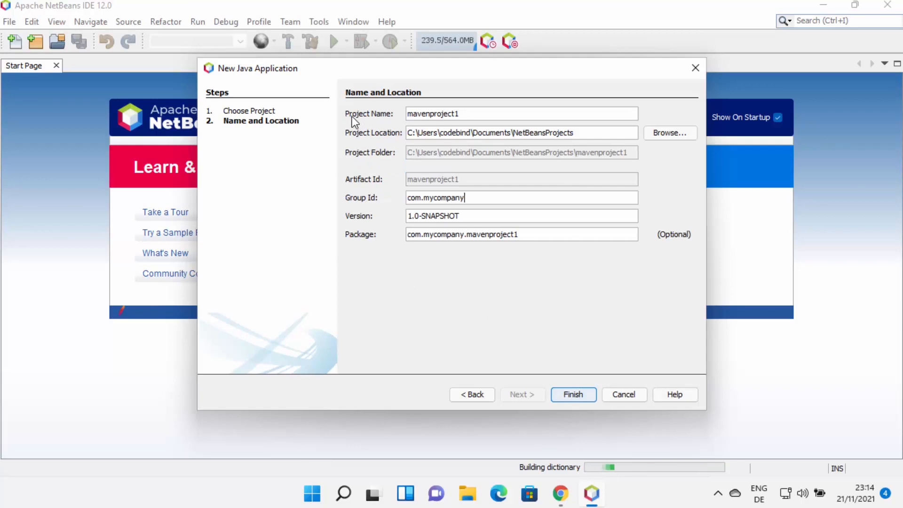
# Create the Maven Java application with the default name mavenproject1 and expand the project down to the contents of Source Packages
pyautogui.doubleClick(435, 114)
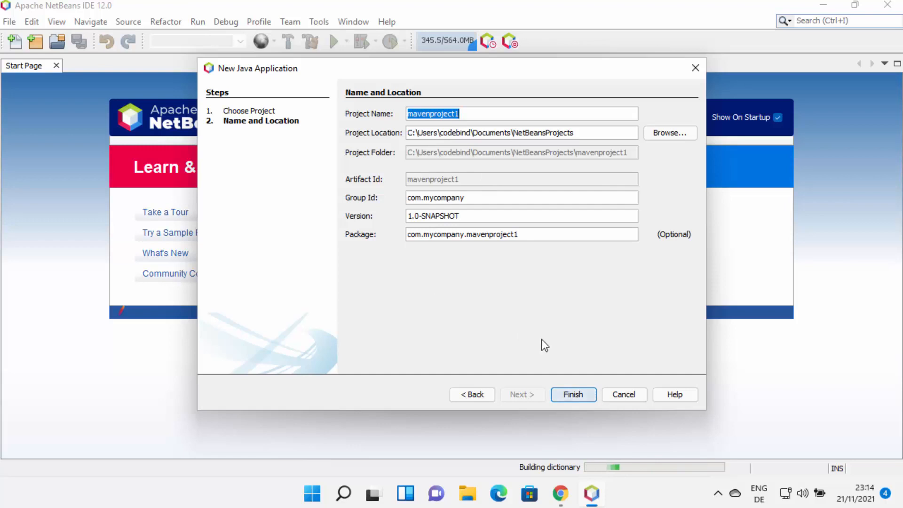
pyautogui.click(573, 395)
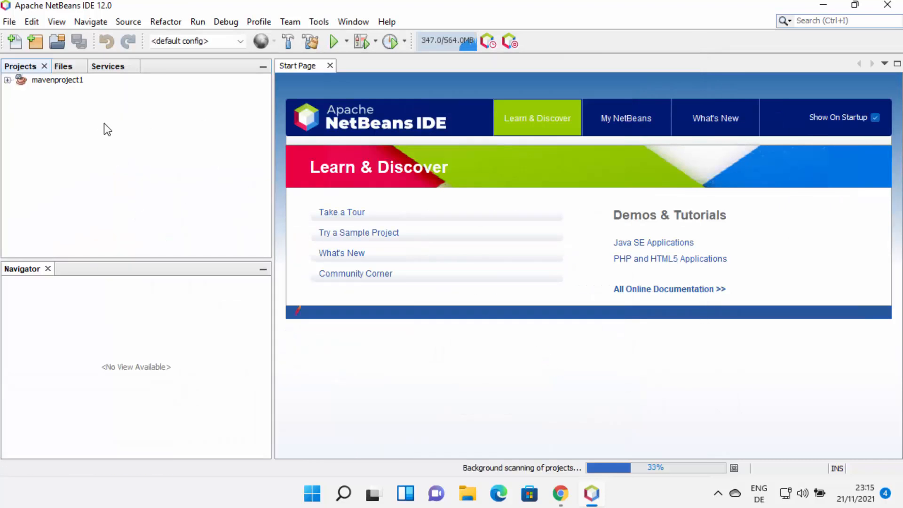
pyautogui.click(7, 81)
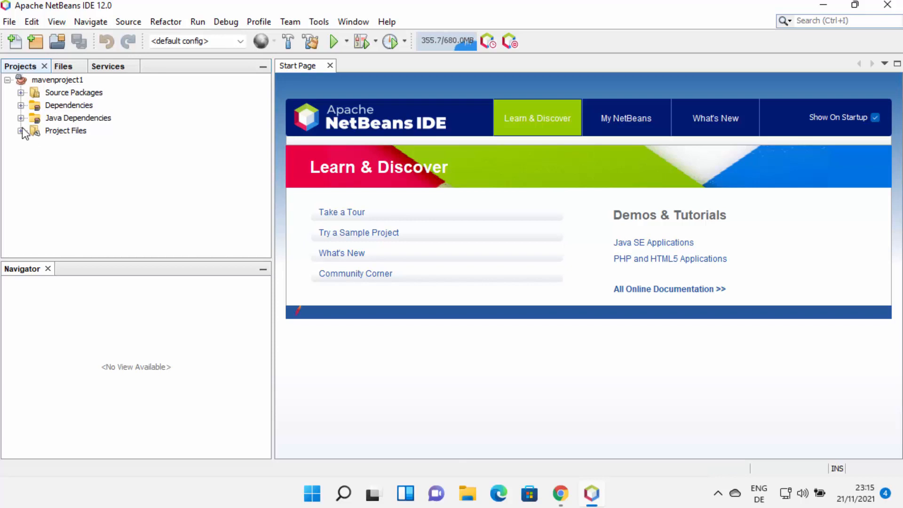
pyautogui.click(20, 93)
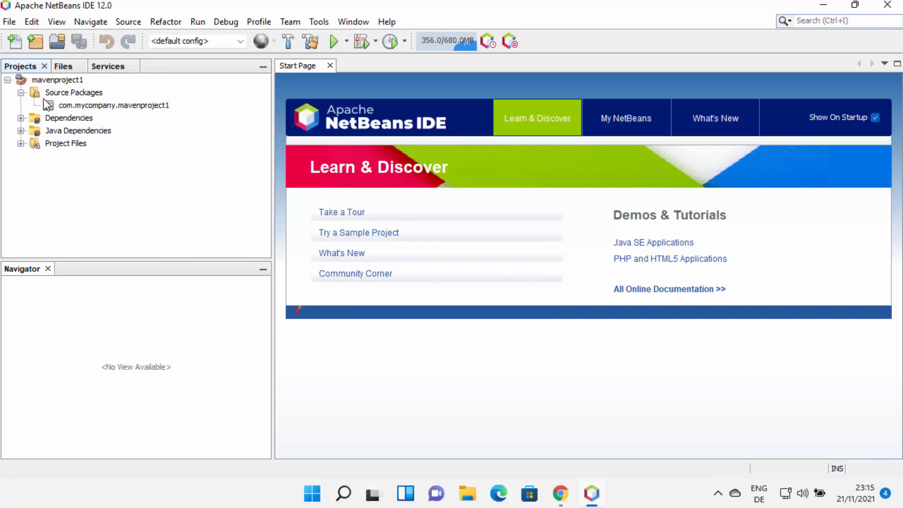
# Add a new Java class named Hello to the com.mycompany.mavenproject1 package
pyautogui.click(90, 108)
pyautogui.rightClick(90, 111)
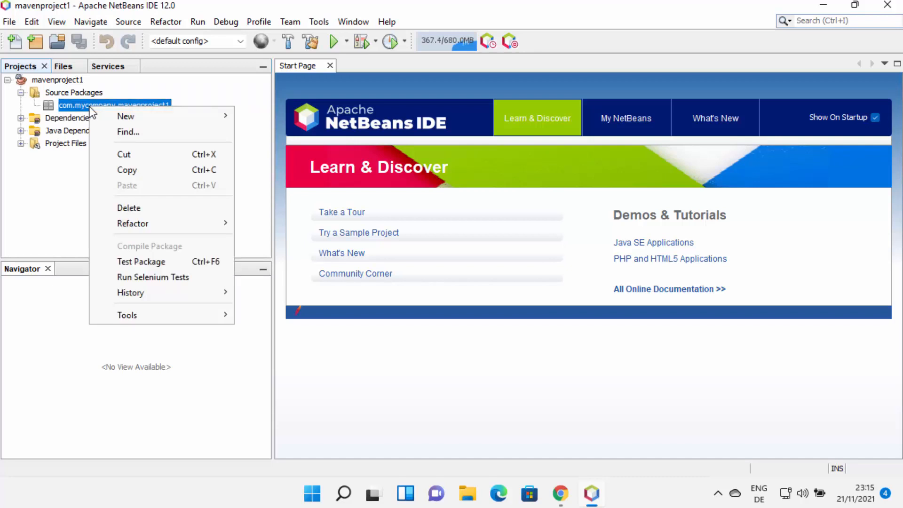
pyautogui.moveTo(140, 119)
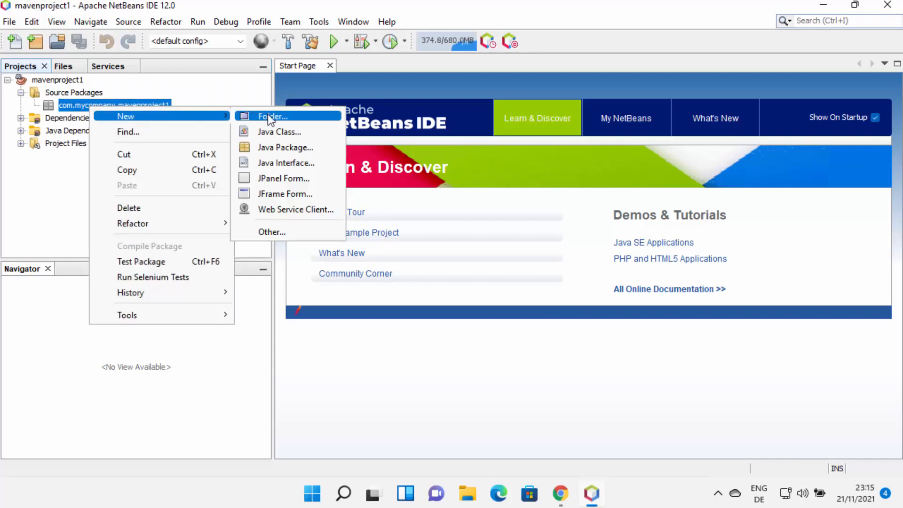
pyautogui.click(275, 131)
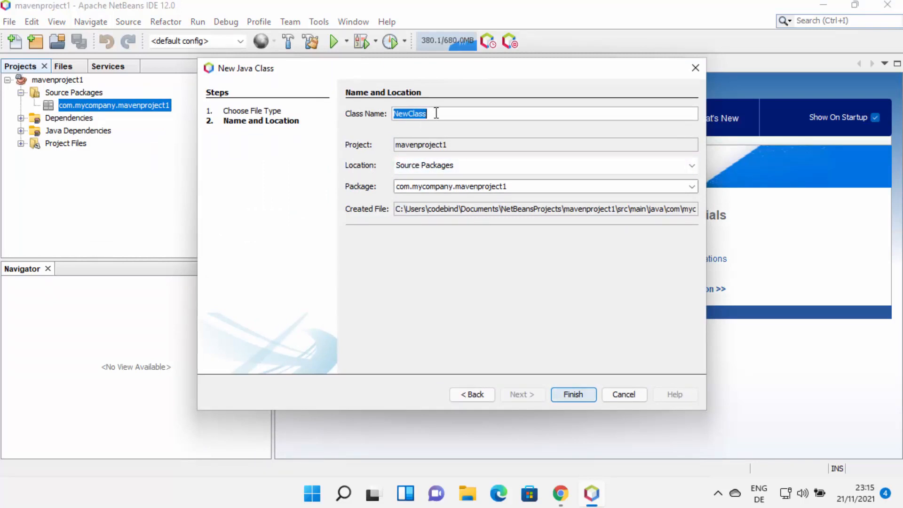
pyautogui.write('Hello')
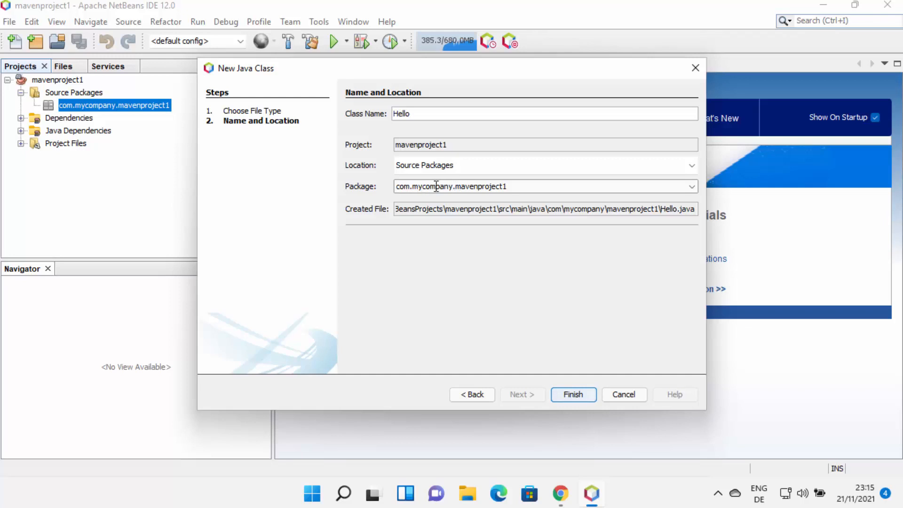
pyautogui.click(568, 396)
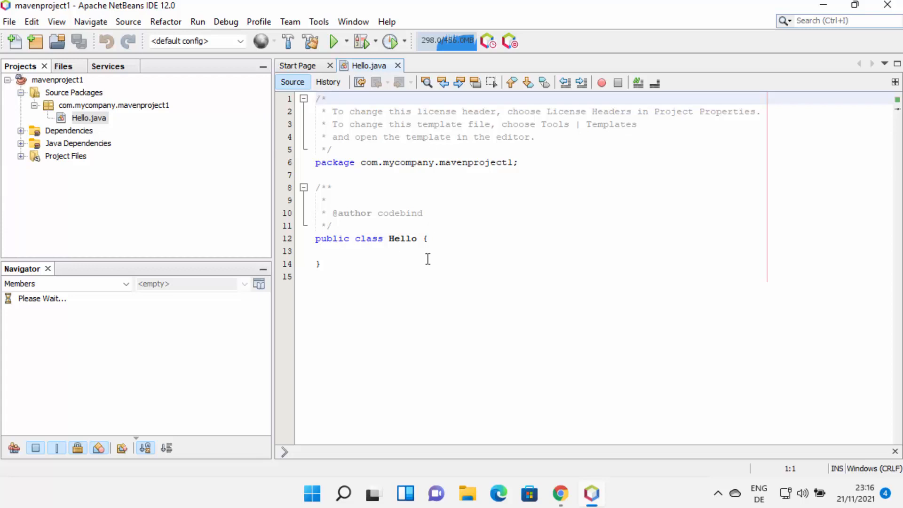
# Insert a public static void main(String[] args) method in the body of the Hello class using the psvm code template
pyautogui.click(448, 242)
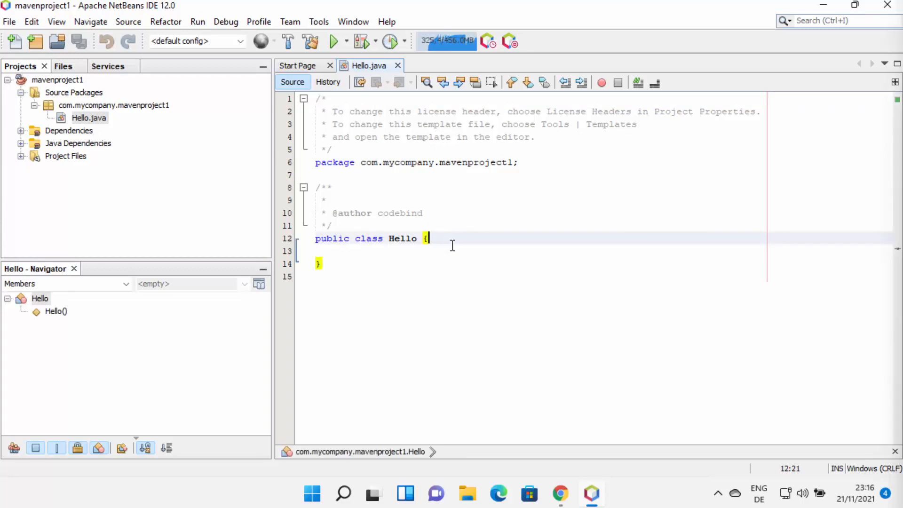
pyautogui.click(452, 245)
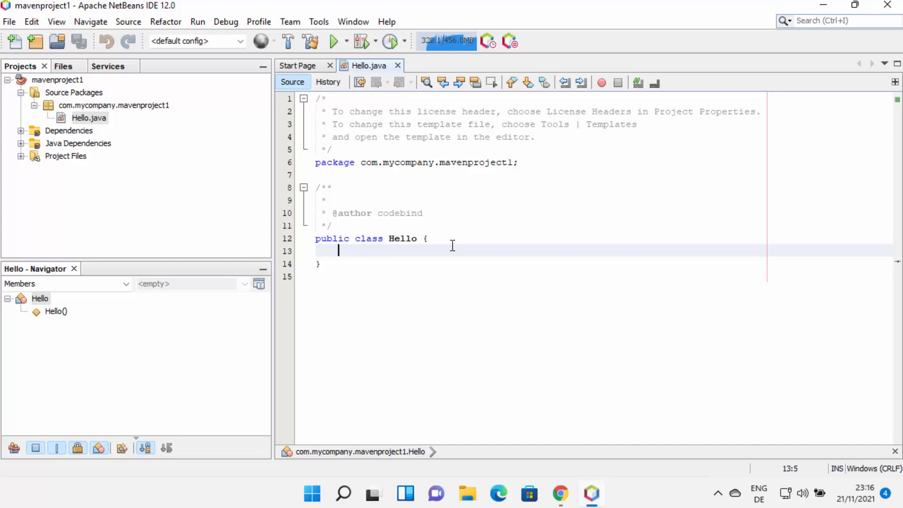
pyautogui.write('psvm')
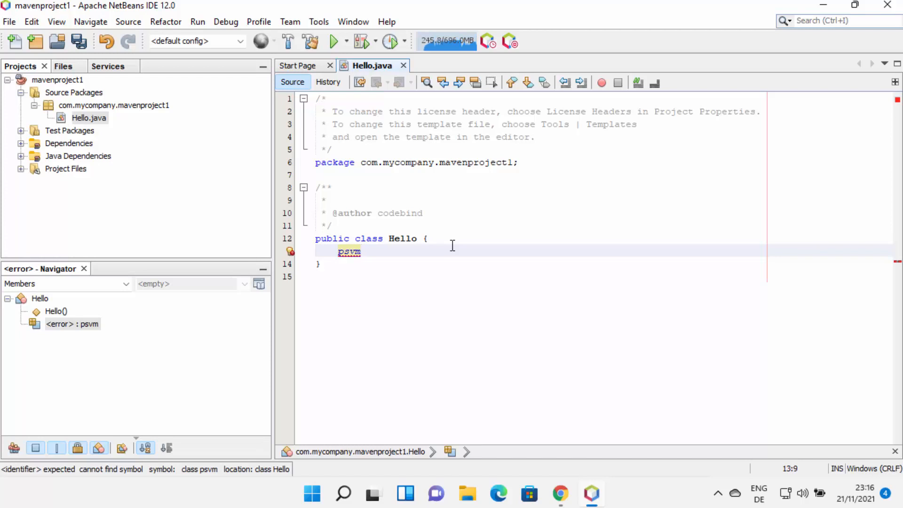
pyautogui.hotkey('ctrl', 'space')
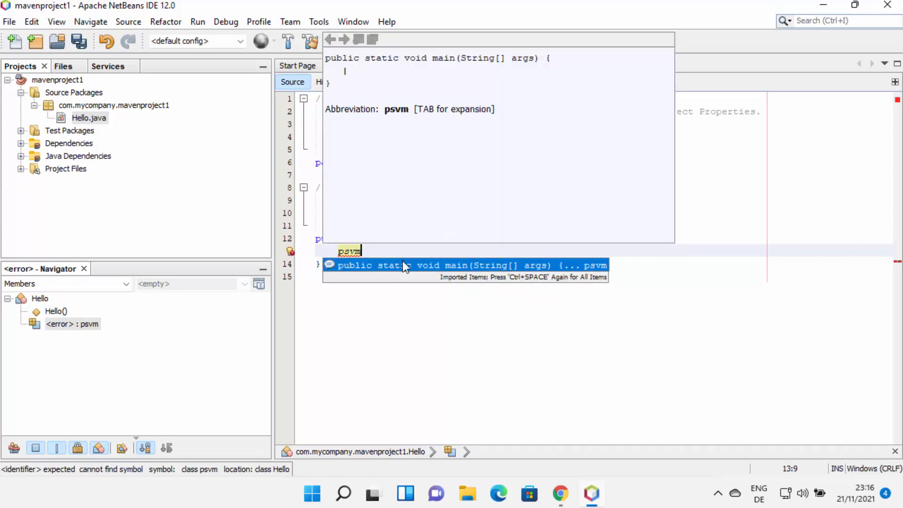
pyautogui.press('Return')
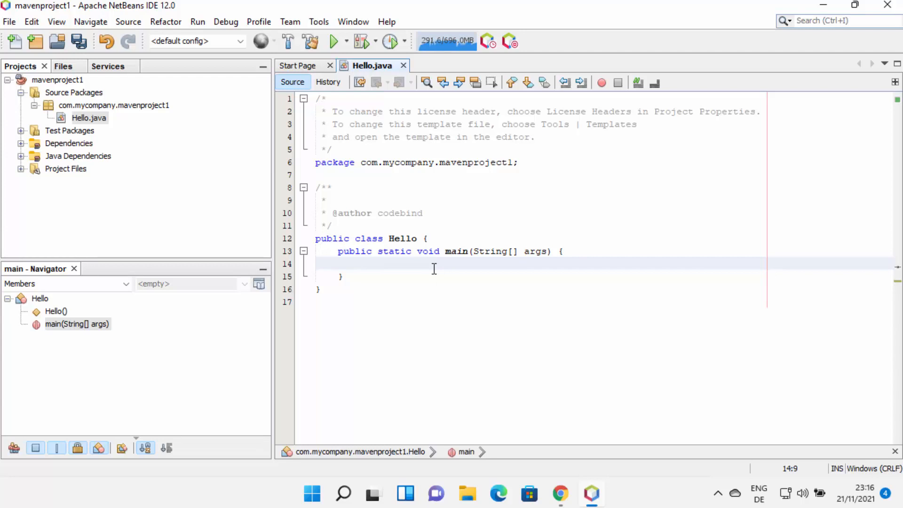
# Add the statement System.out.println("Hello World"); inside the main method
pyautogui.write('System')
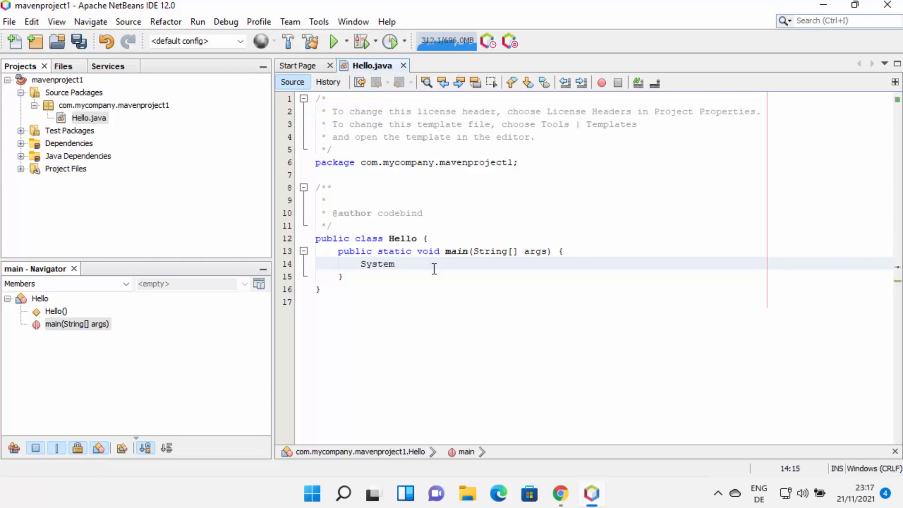
pyautogui.write('.out')
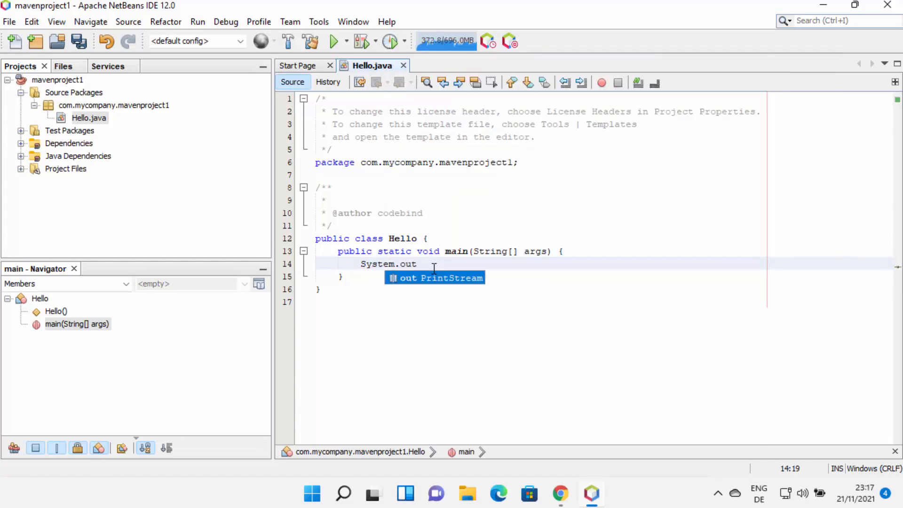
pyautogui.write('.println')
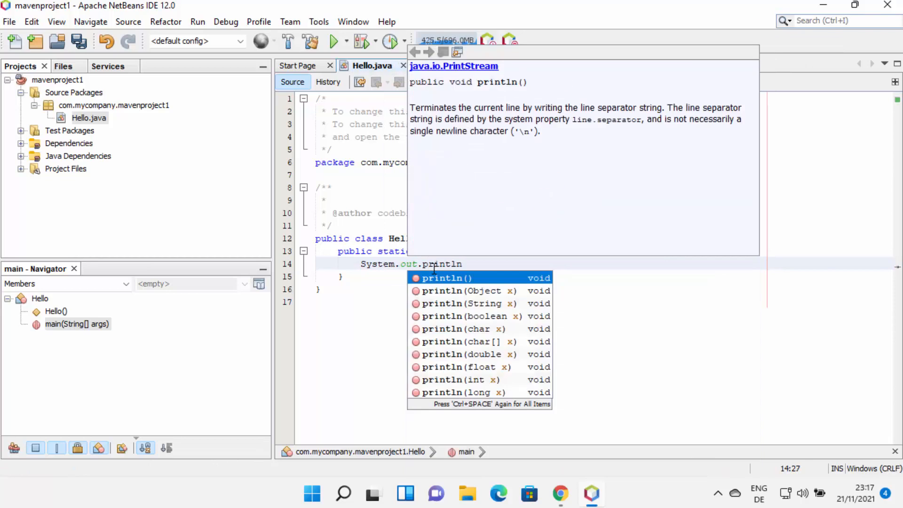
pyautogui.press('Return')
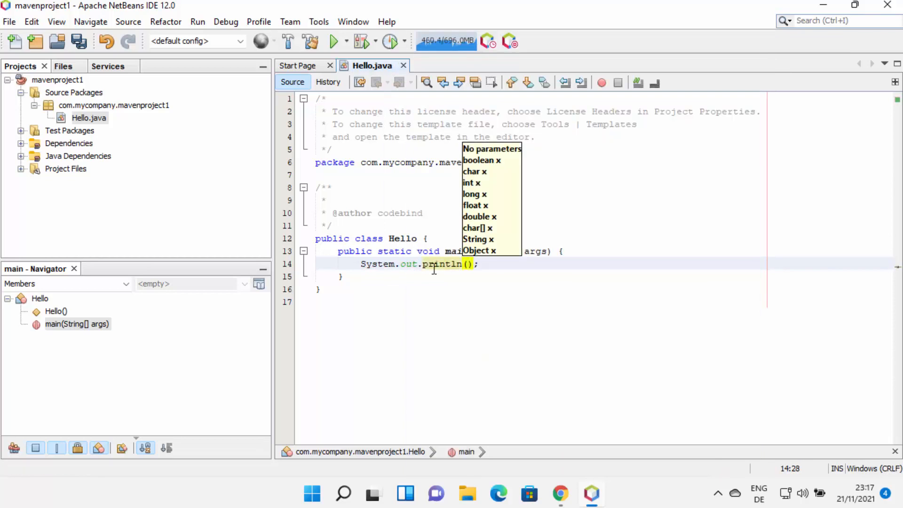
pyautogui.write('"Hello World')
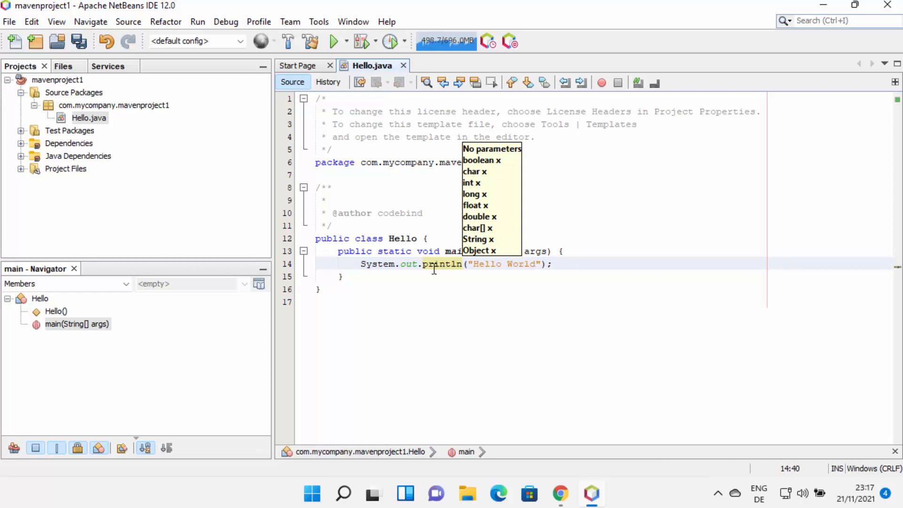
pyautogui.click(447, 301)
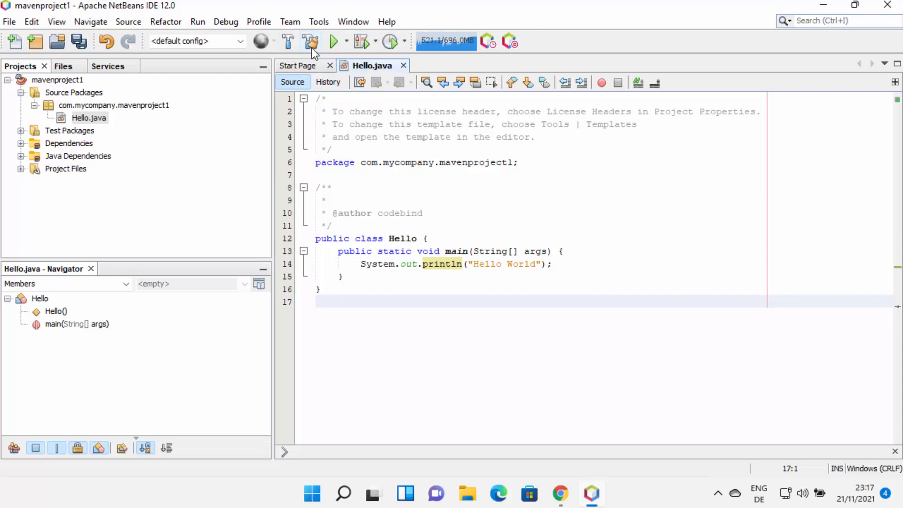
# Build mavenproject1 and check the build status in the output
pyautogui.click(289, 46)
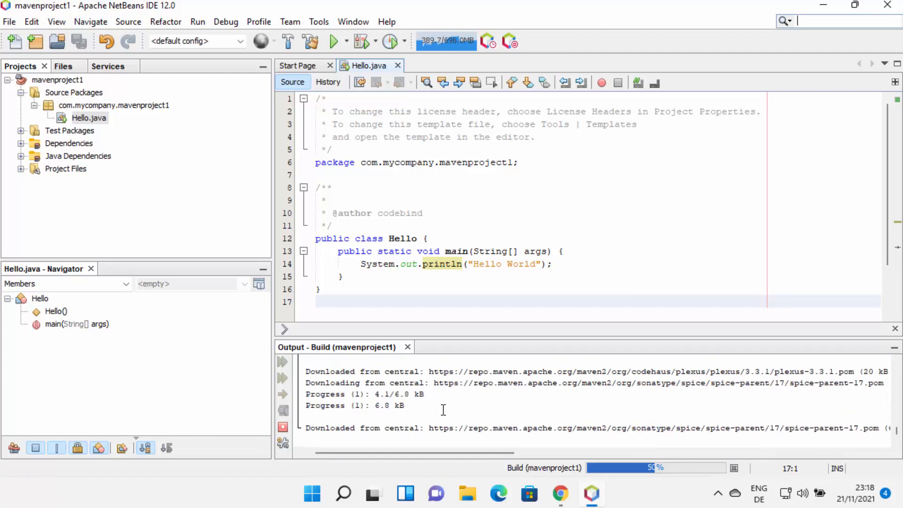
pyautogui.click(468, 263)
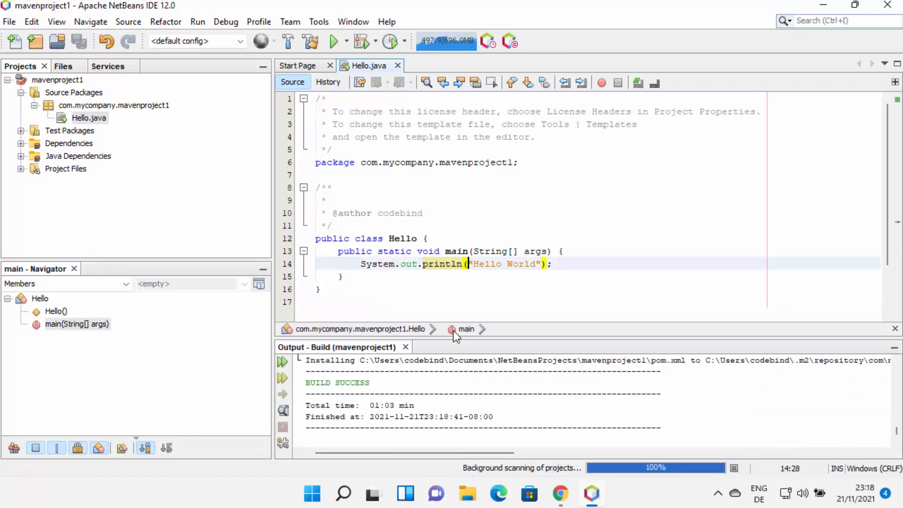
pyautogui.moveTo(374, 383); pyautogui.dragTo(302, 381)
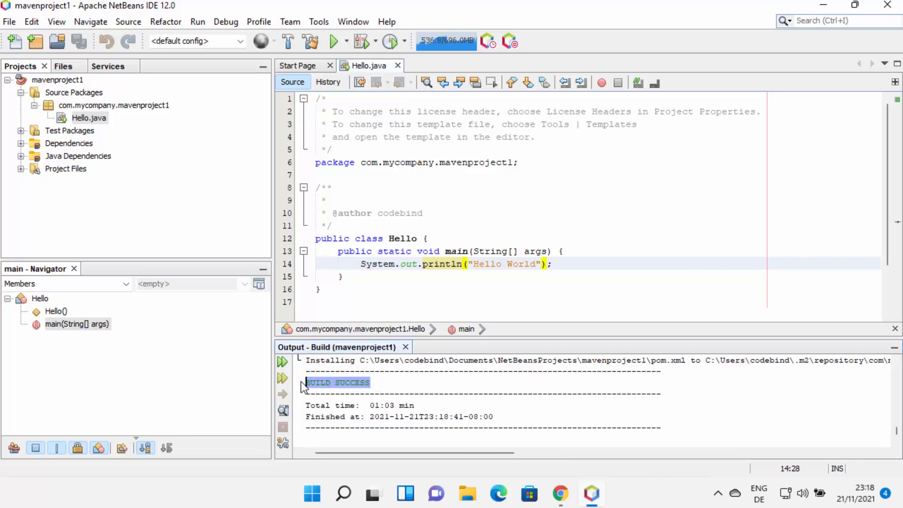
pyautogui.click(390, 383)
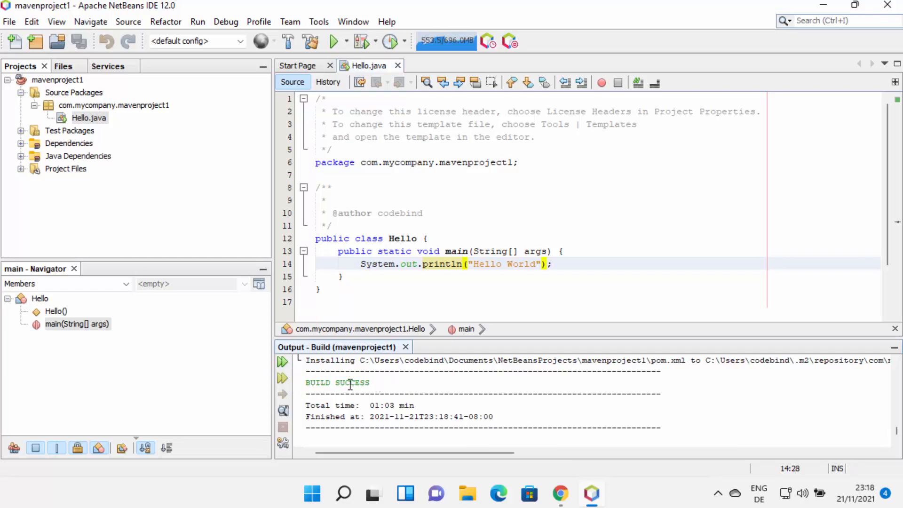
# Run the project with com.mycompany.mavenproject1.Hello as main class, remembered for the current IDE session, and compare the output with the println text
pyautogui.click(337, 43)
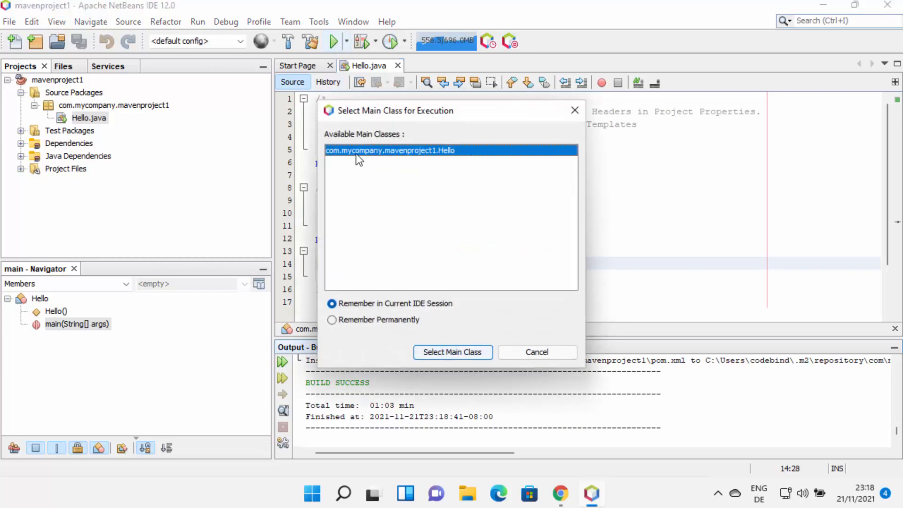
pyautogui.click(442, 352)
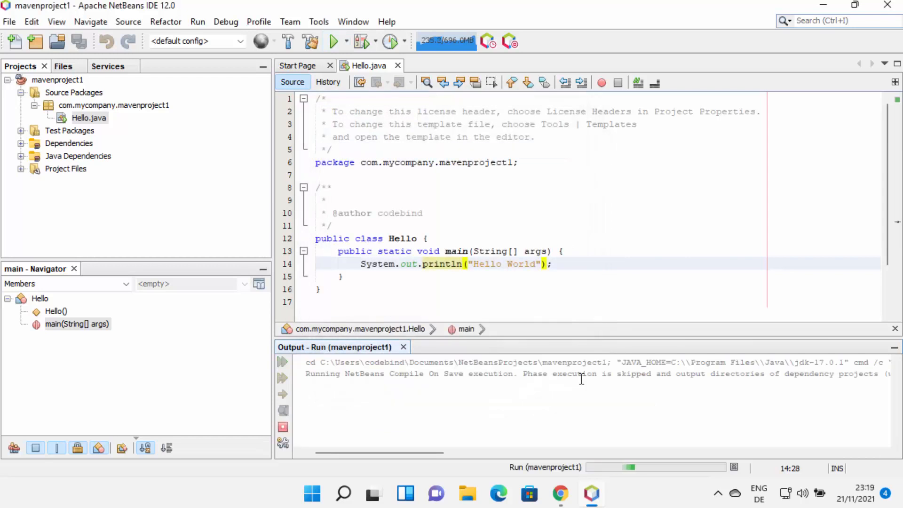
pyautogui.moveTo(362, 394); pyautogui.dragTo(308, 397)
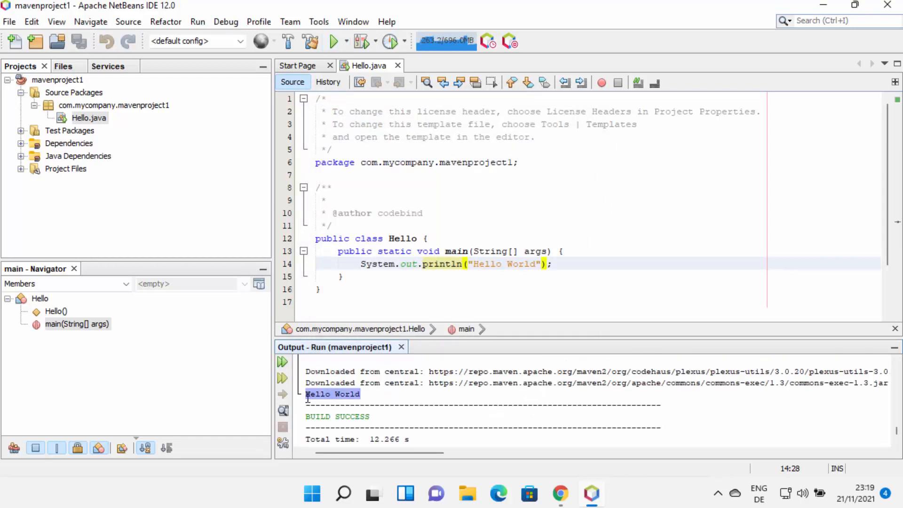
pyautogui.scroll(-1, 346, 394)
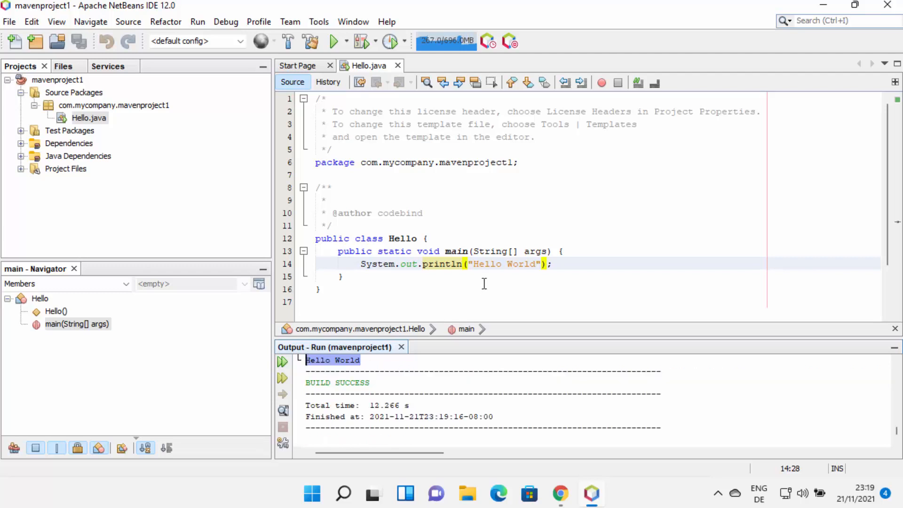
pyautogui.moveTo(473, 264); pyautogui.dragTo(540, 264)
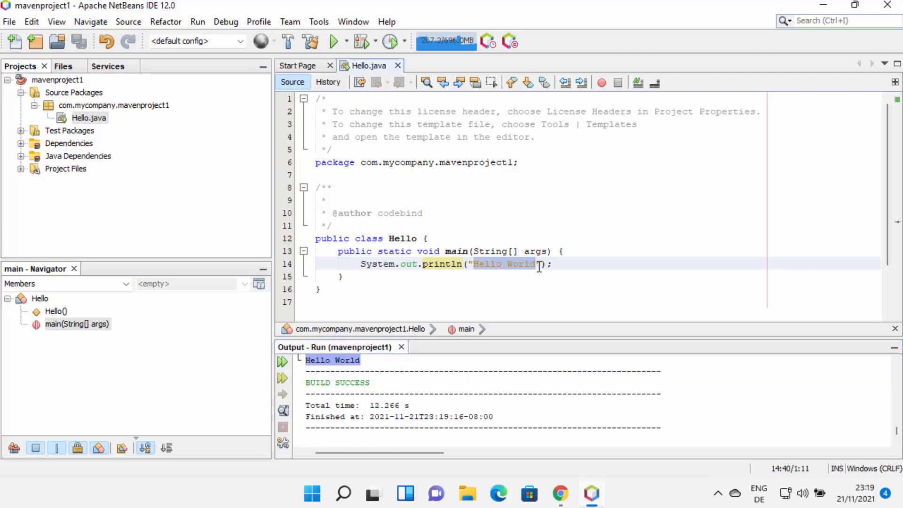
pyautogui.click(583, 257)
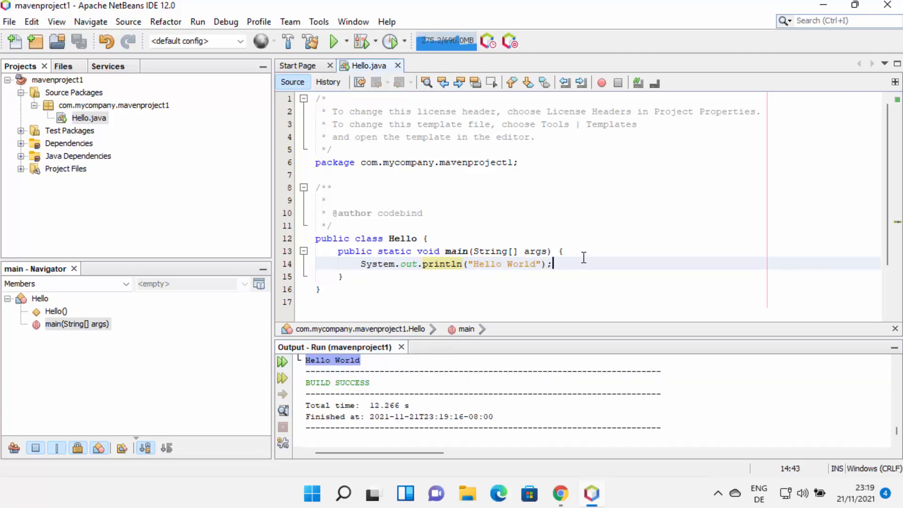